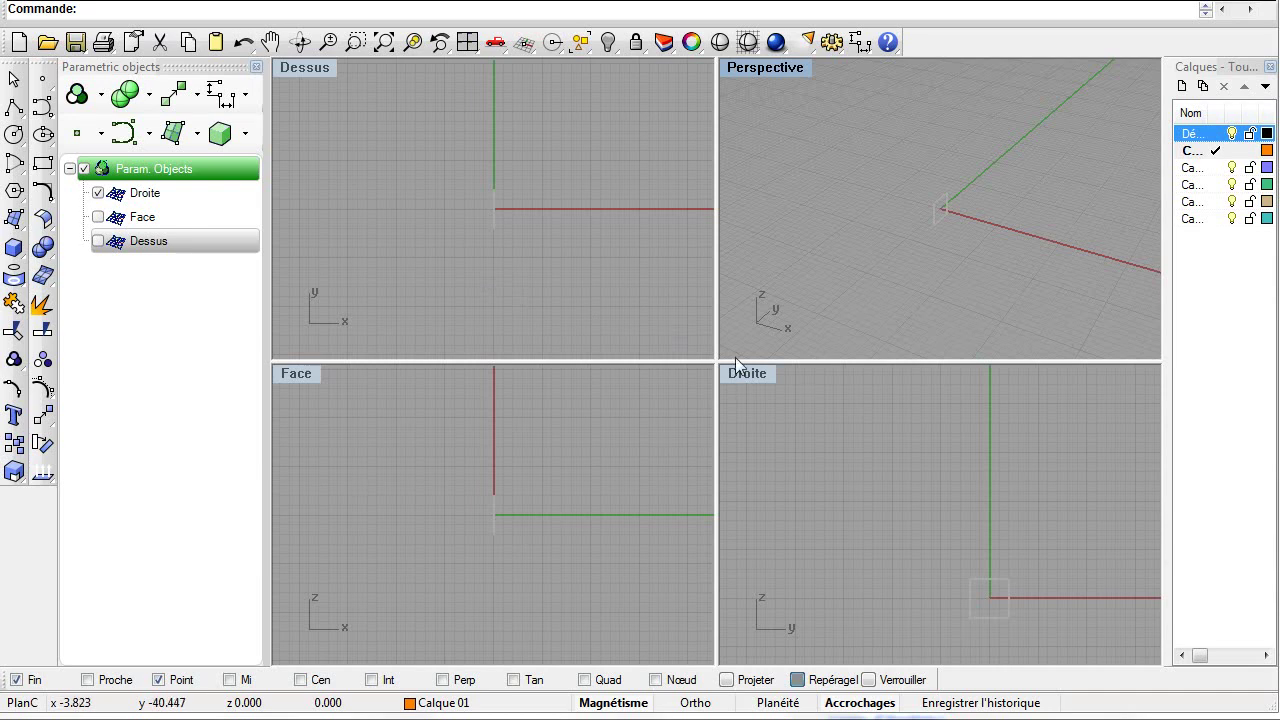
In the maximized Droite view, draw a four-point polyline from the origin with a 15-unit base
{"action": "double_click", "coordinate": [749, 373]}
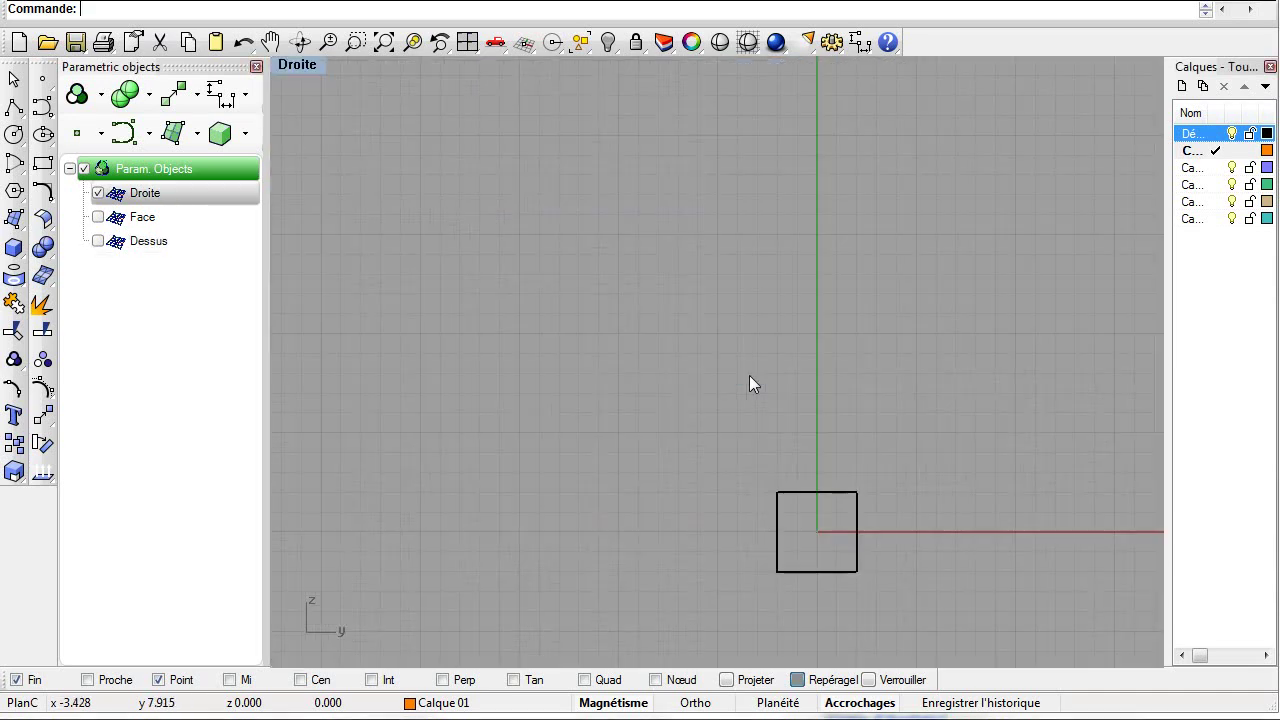
{"action": "left_click", "coordinate": [15, 107]}
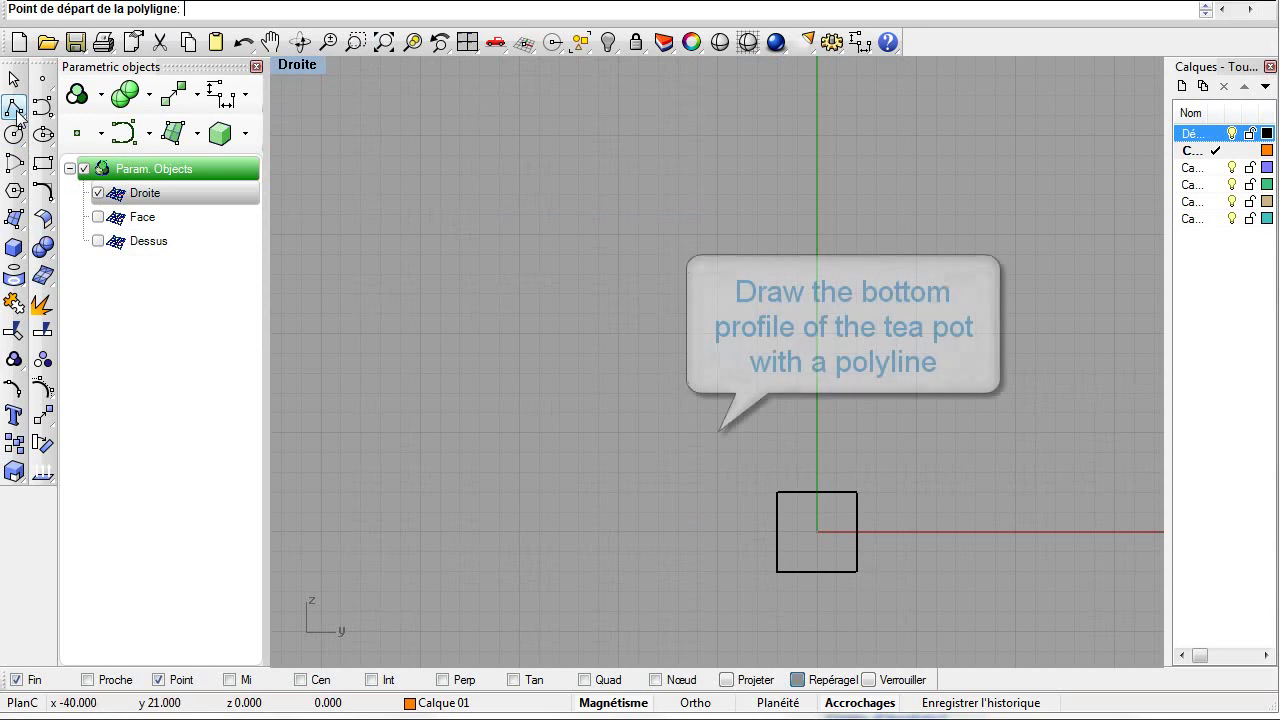
{"action": "left_click", "coordinate": [815, 531]}
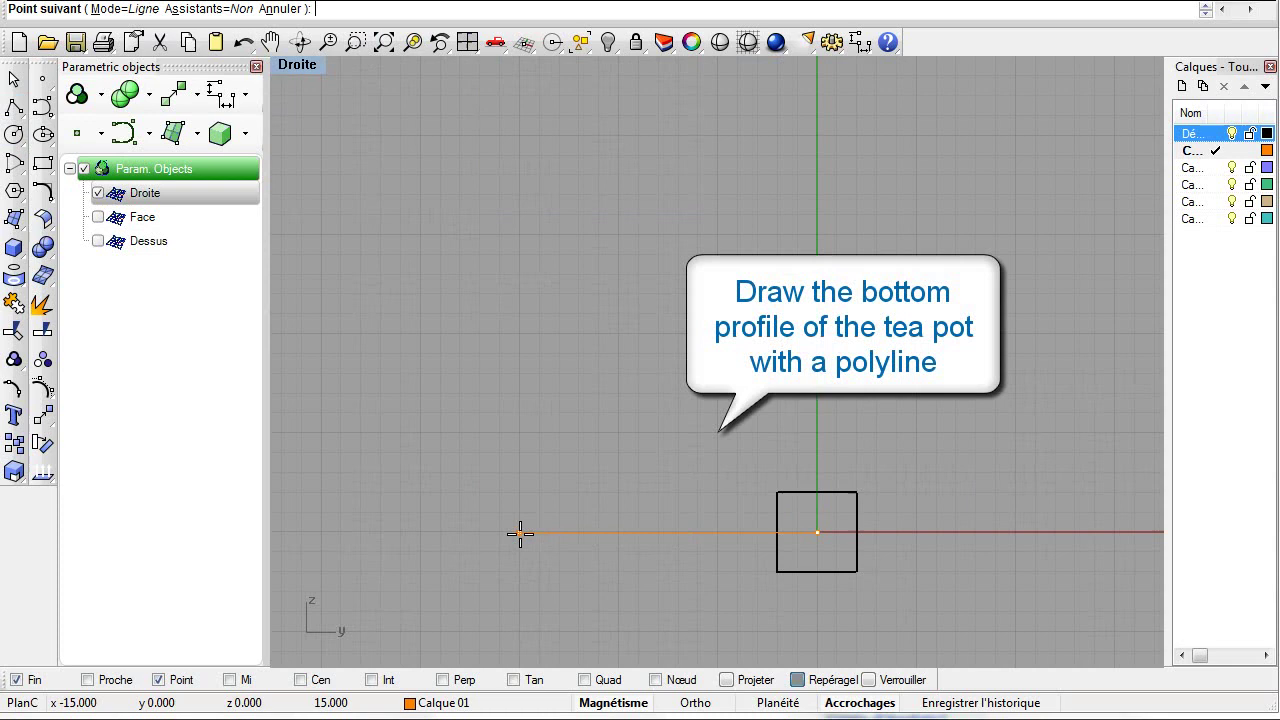
{"action": "left_click", "coordinate": [520, 533]}
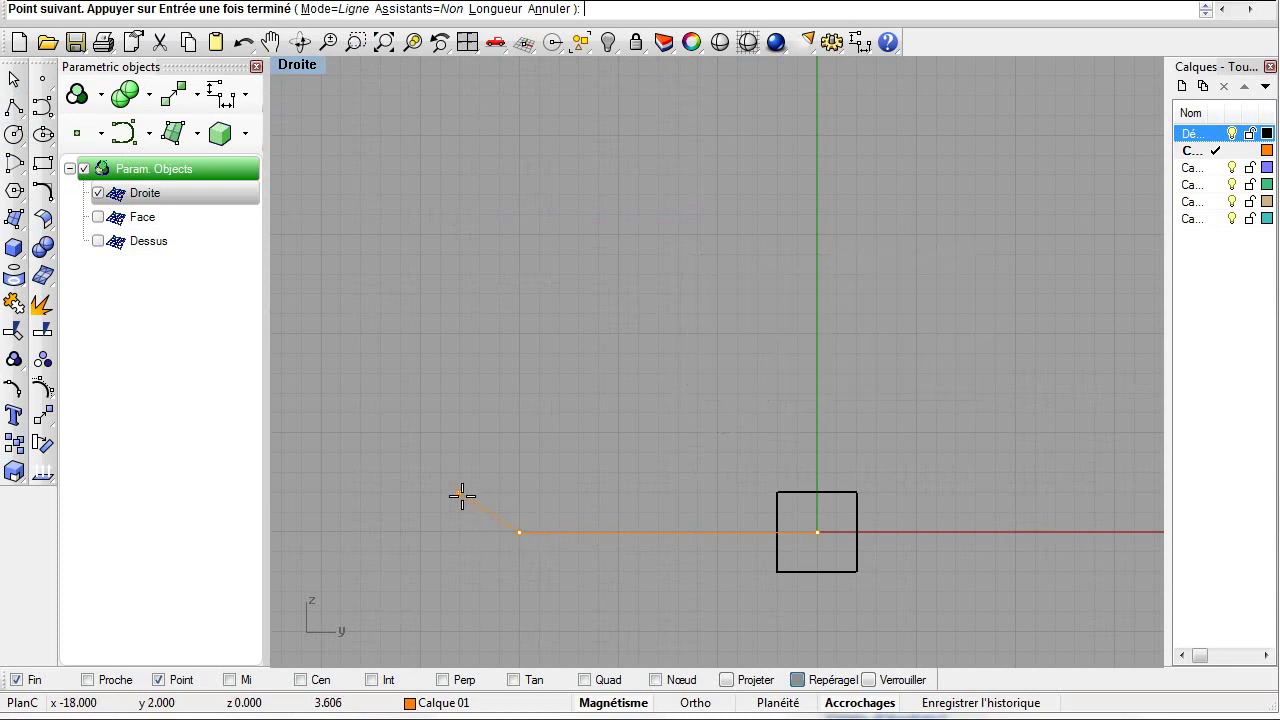
{"action": "left_click", "coordinate": [462, 493]}
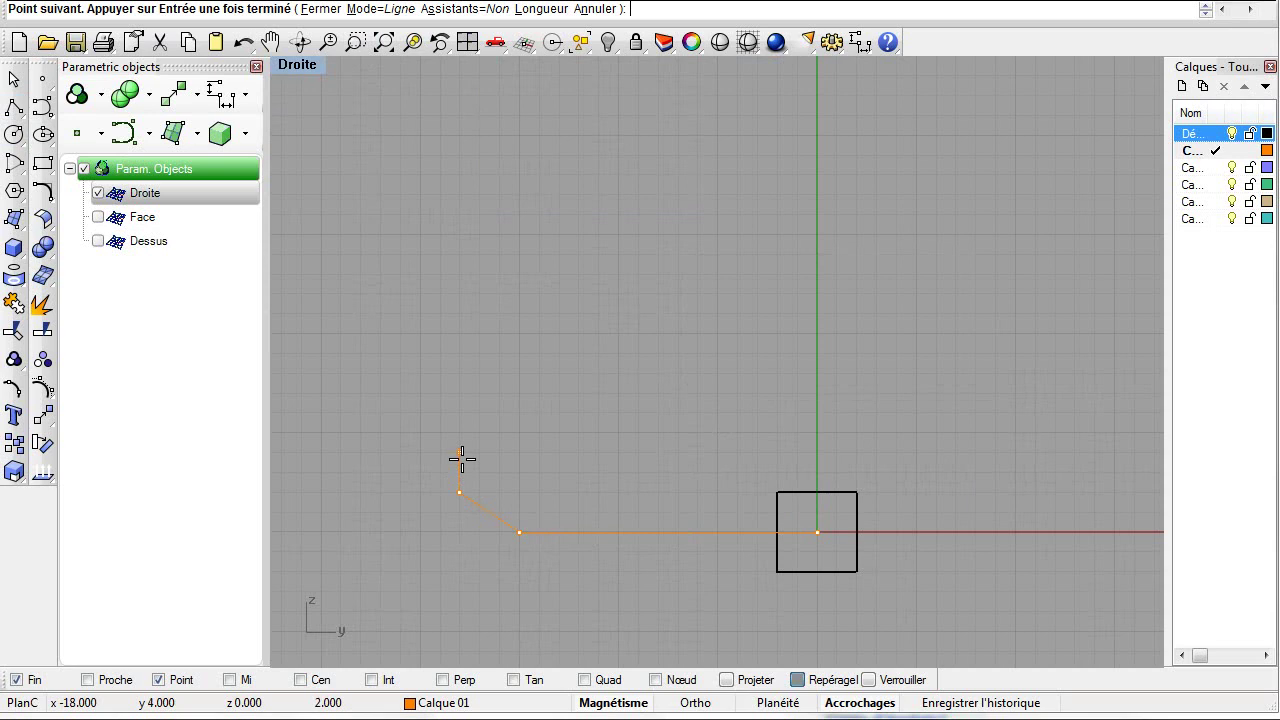
{"action": "left_click", "coordinate": [461, 459]}
{"action": "key", "text": "Return"}
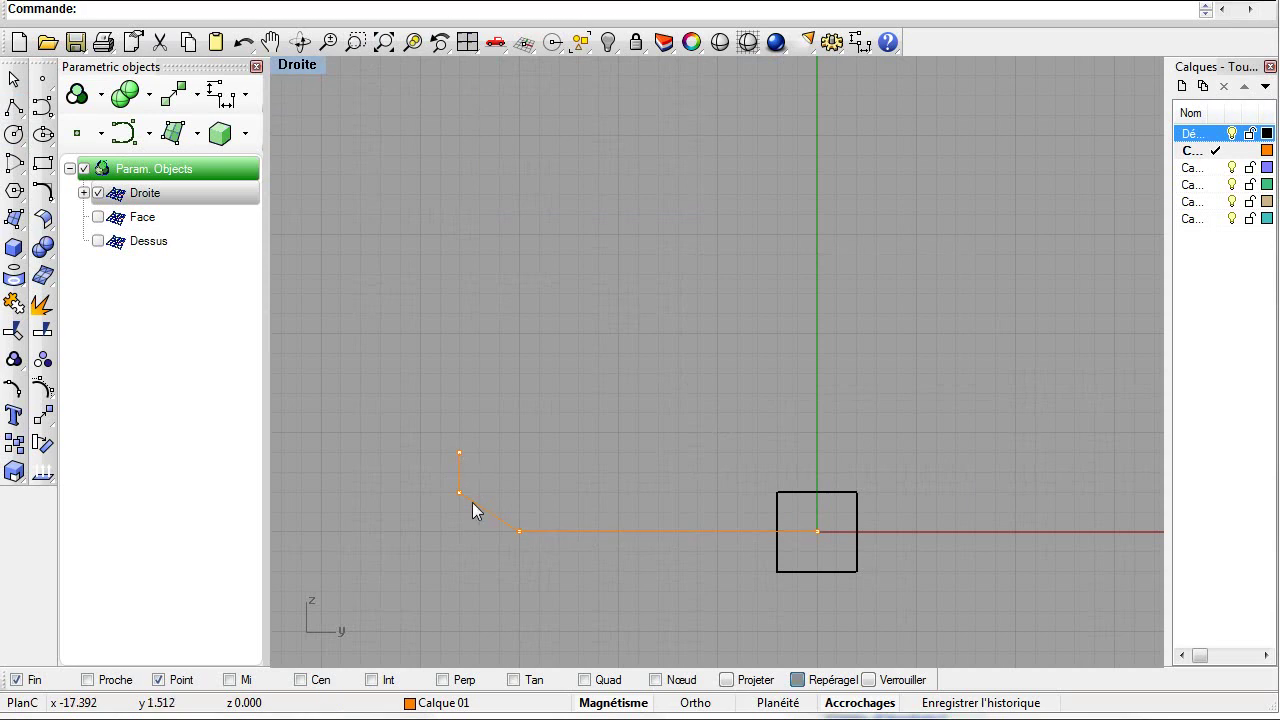
{"action": "left_click", "coordinate": [471, 501]}
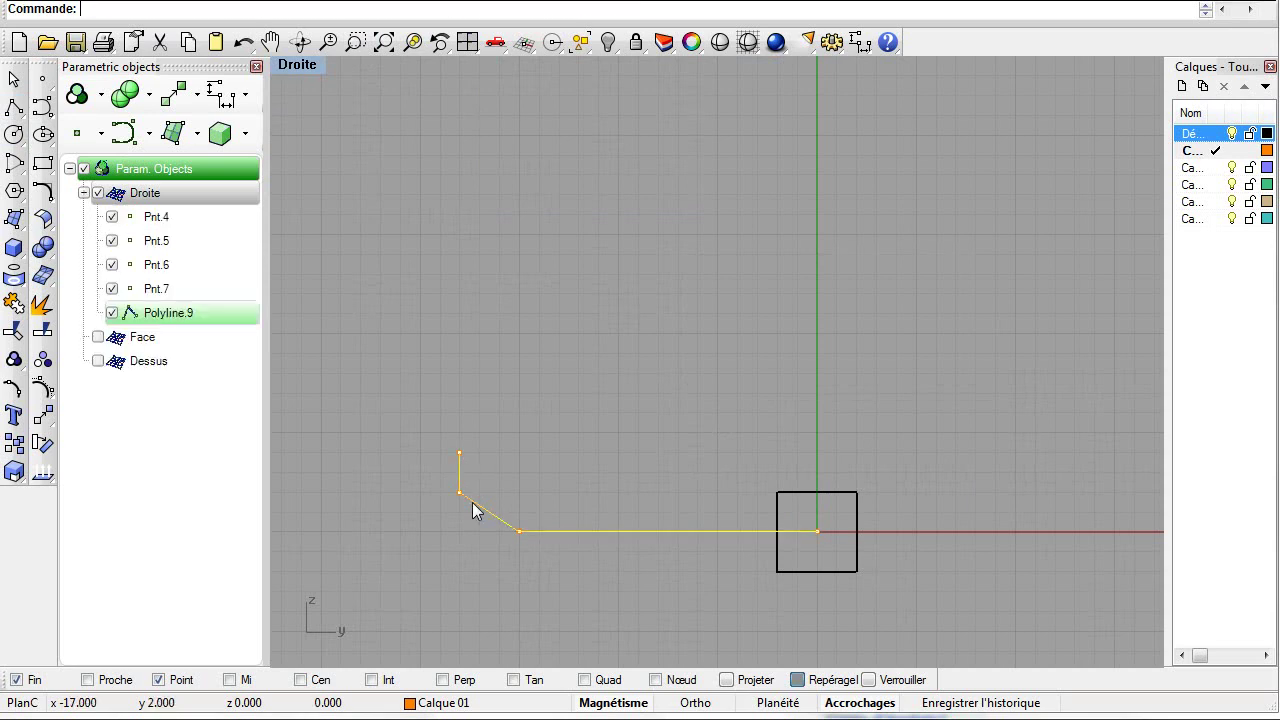
Fillet the corners of Polyline.9 with radius 2 through its Definition settings
{"action": "right_click", "coordinate": [178, 315]}
{"action": "left_click", "coordinate": [204, 332]}
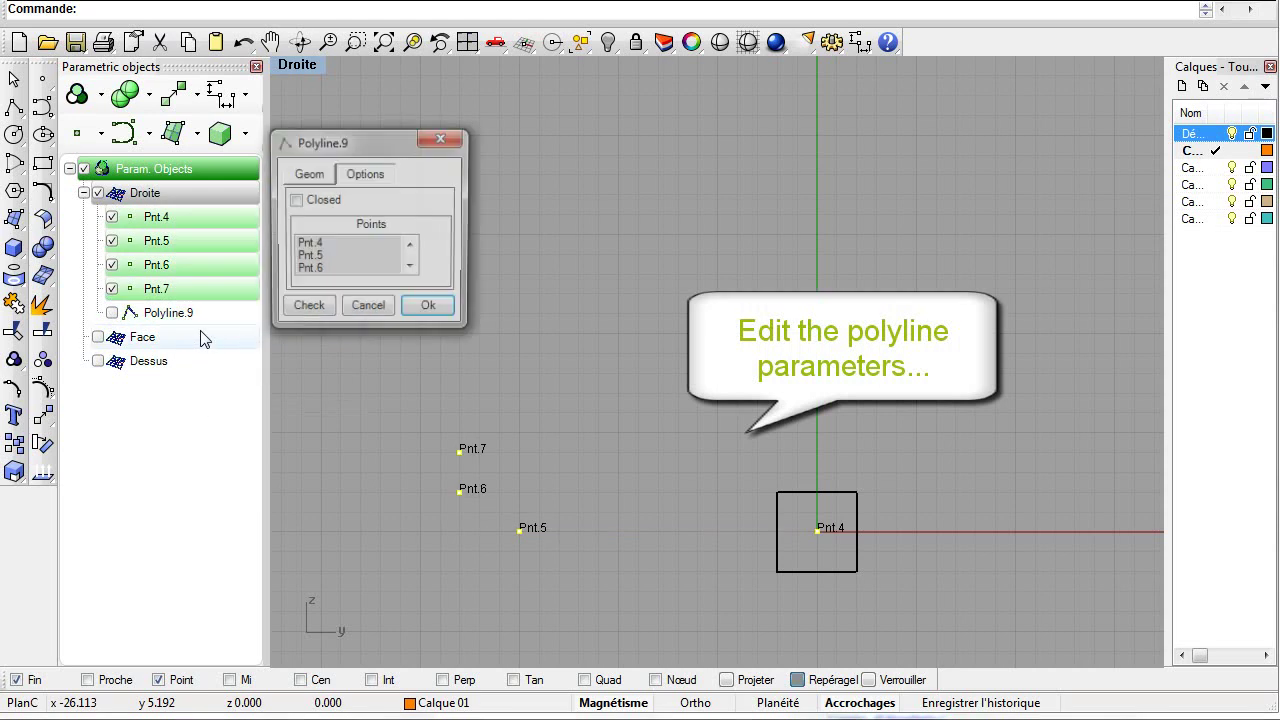
{"action": "left_click", "coordinate": [372, 178]}
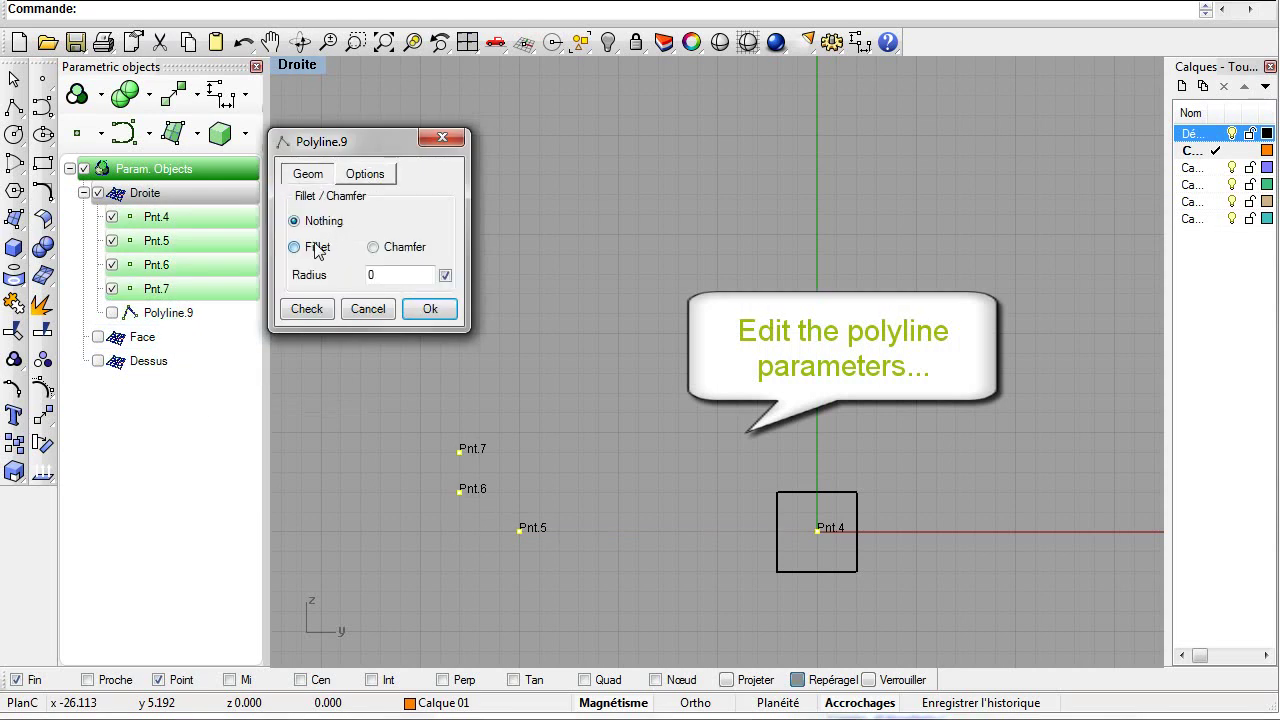
{"action": "left_click", "coordinate": [316, 248]}
{"action": "double_click", "coordinate": [370, 280]}
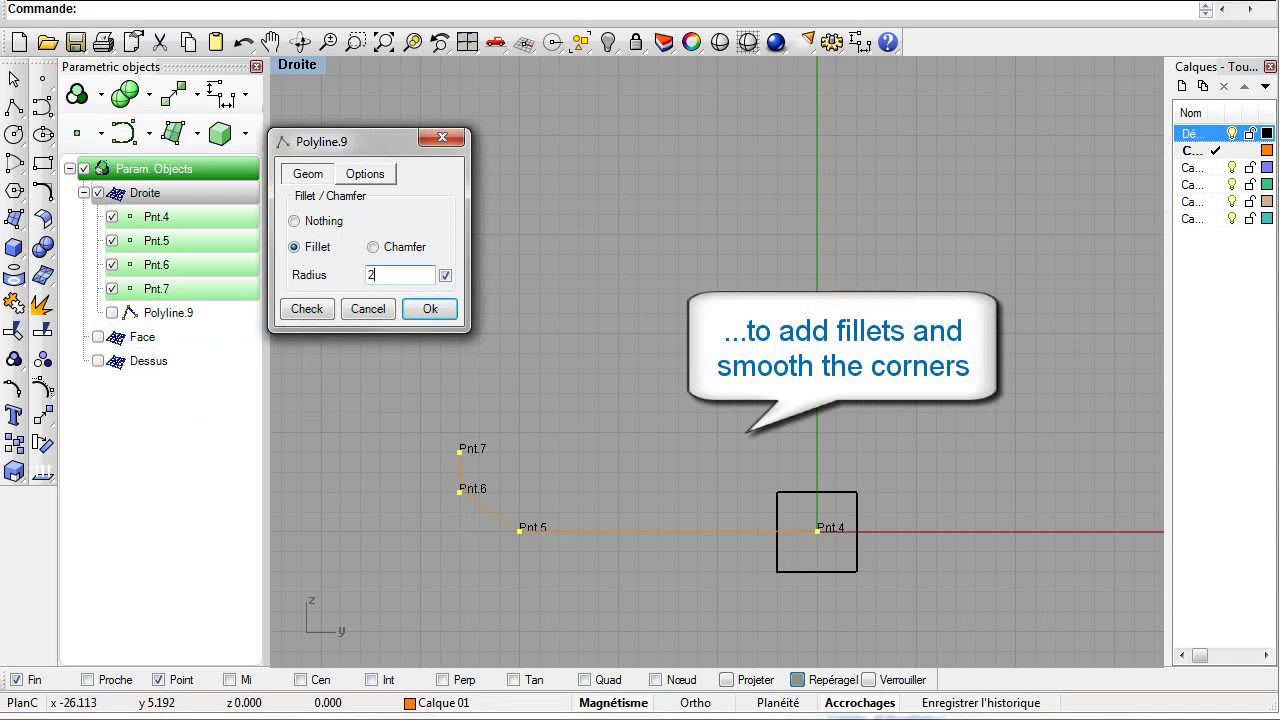
{"action": "left_click", "coordinate": [430, 309]}
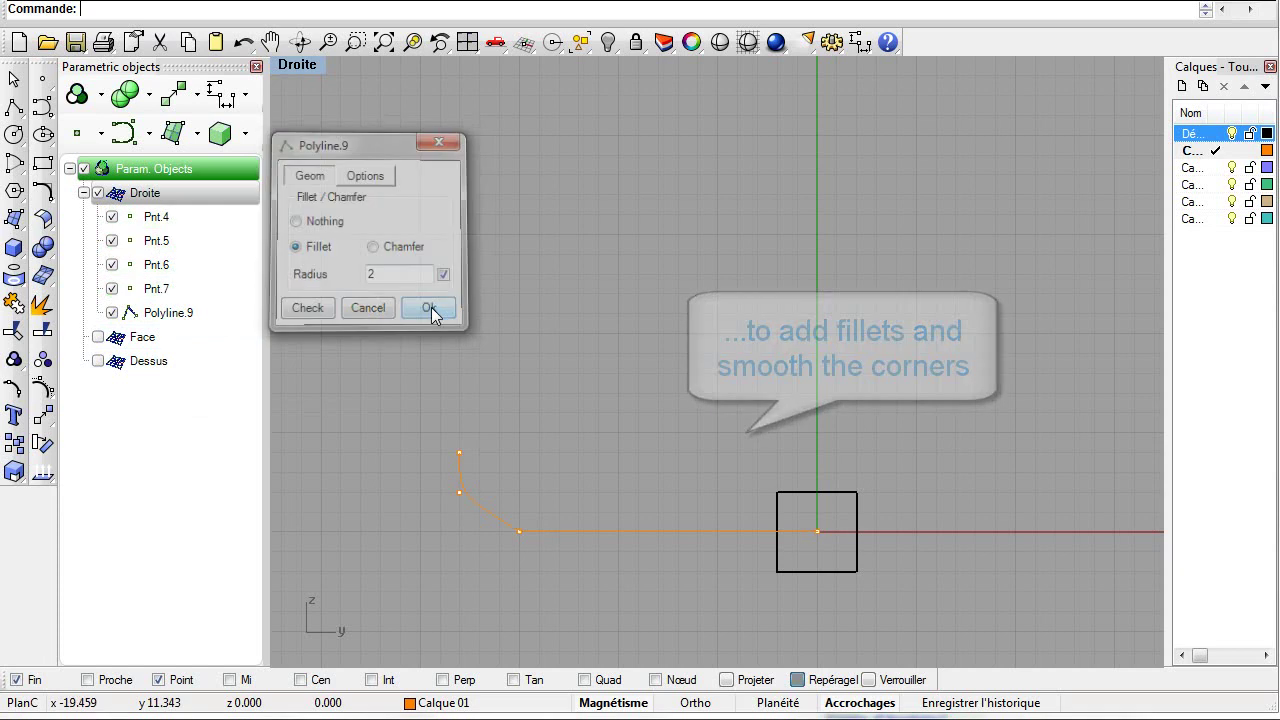
Start a degree-3 curve at the polyline's top end, rising and arching right toward the rim
{"action": "middle_click", "coordinate": [503, 360]}
{"action": "left_click", "coordinate": [504, 383]}
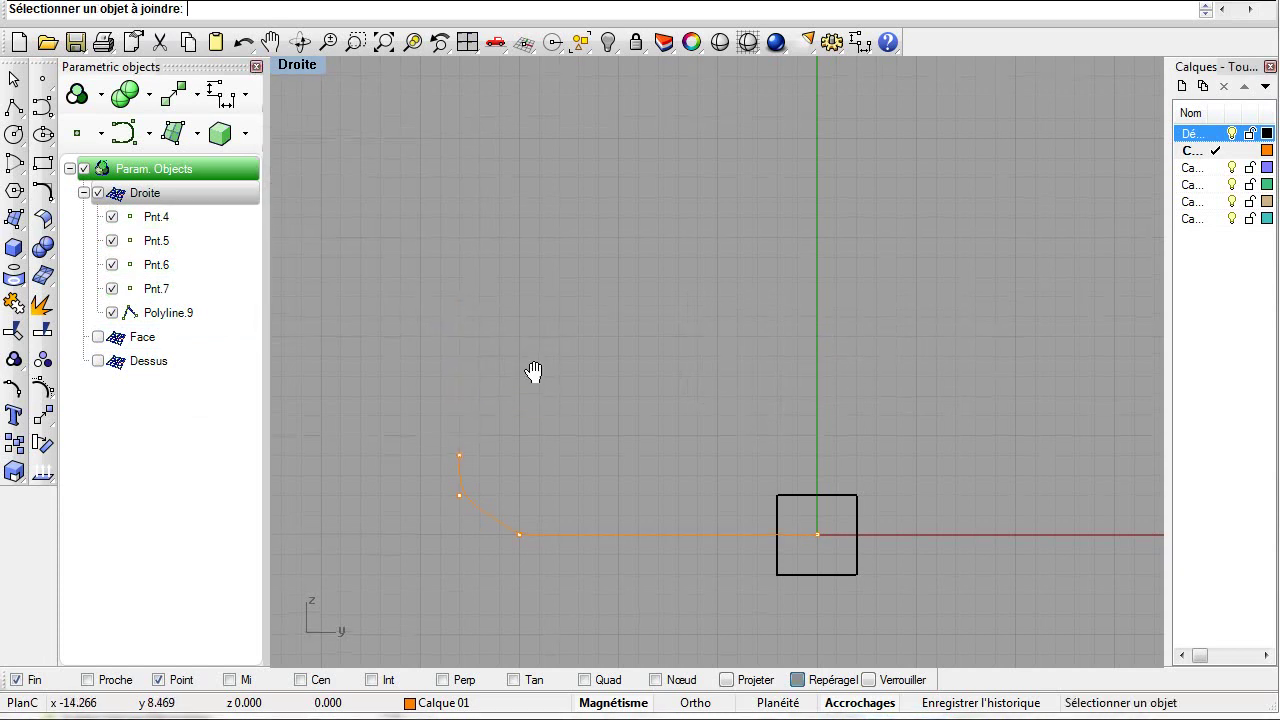
{"action": "right_click_drag", "start_coordinate": [531, 371], "coordinate": [546, 452]}
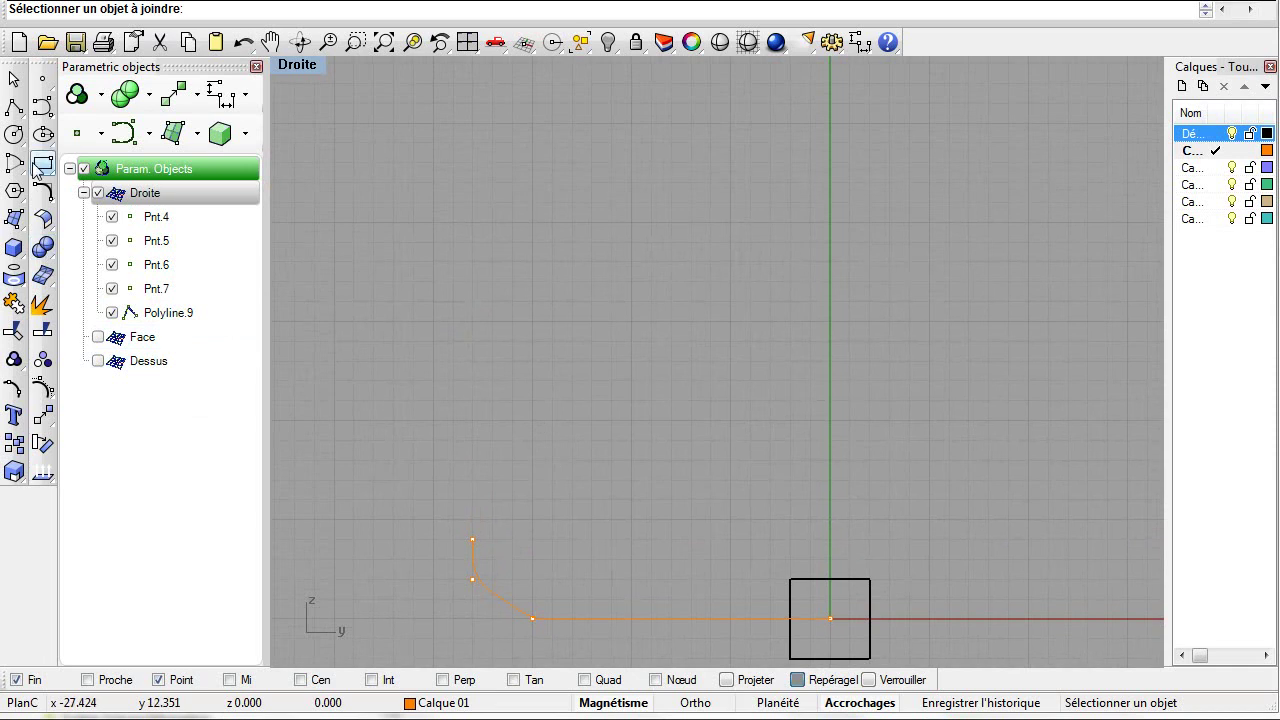
{"action": "left_click", "coordinate": [42, 108]}
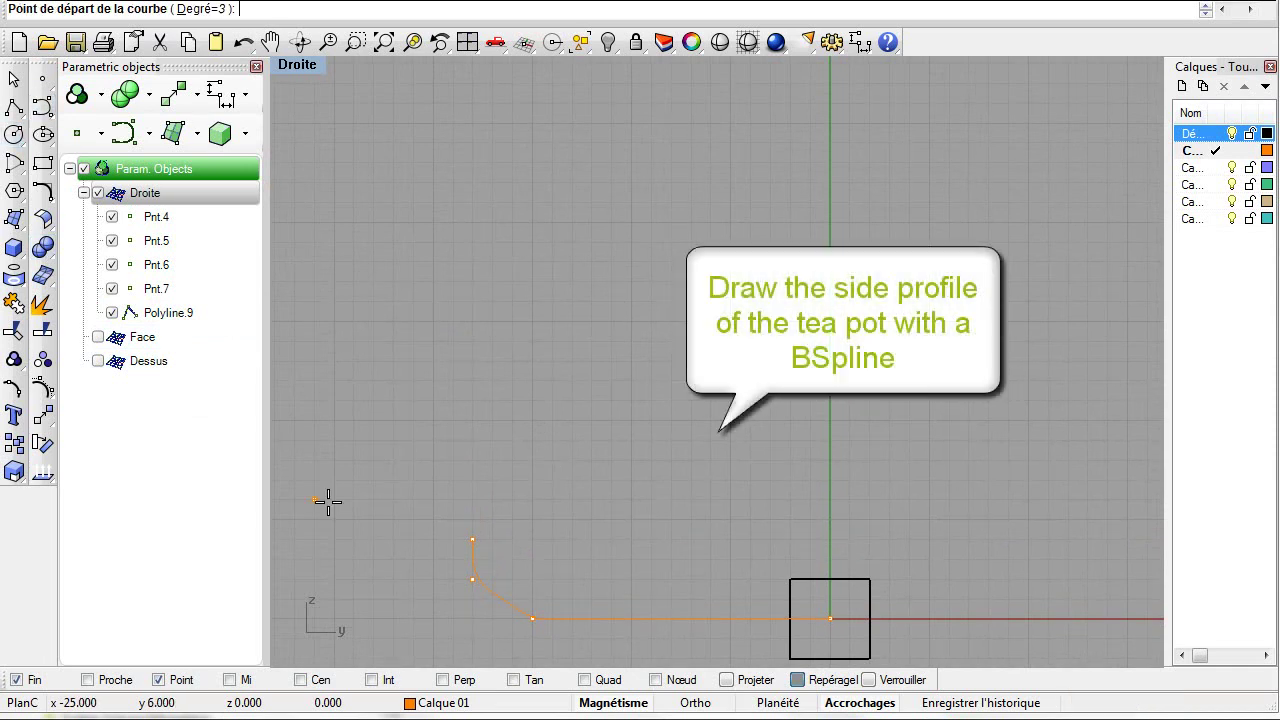
{"action": "left_click", "coordinate": [471, 537]}
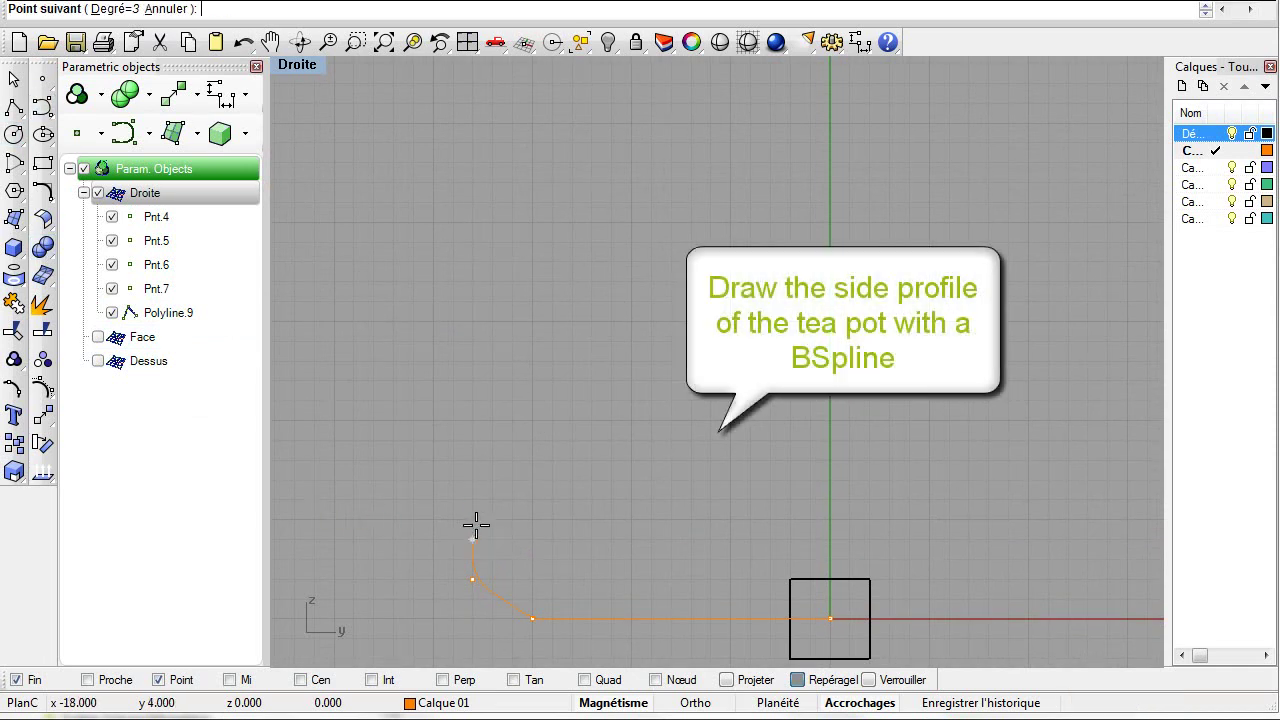
{"action": "left_click", "coordinate": [470, 476]}
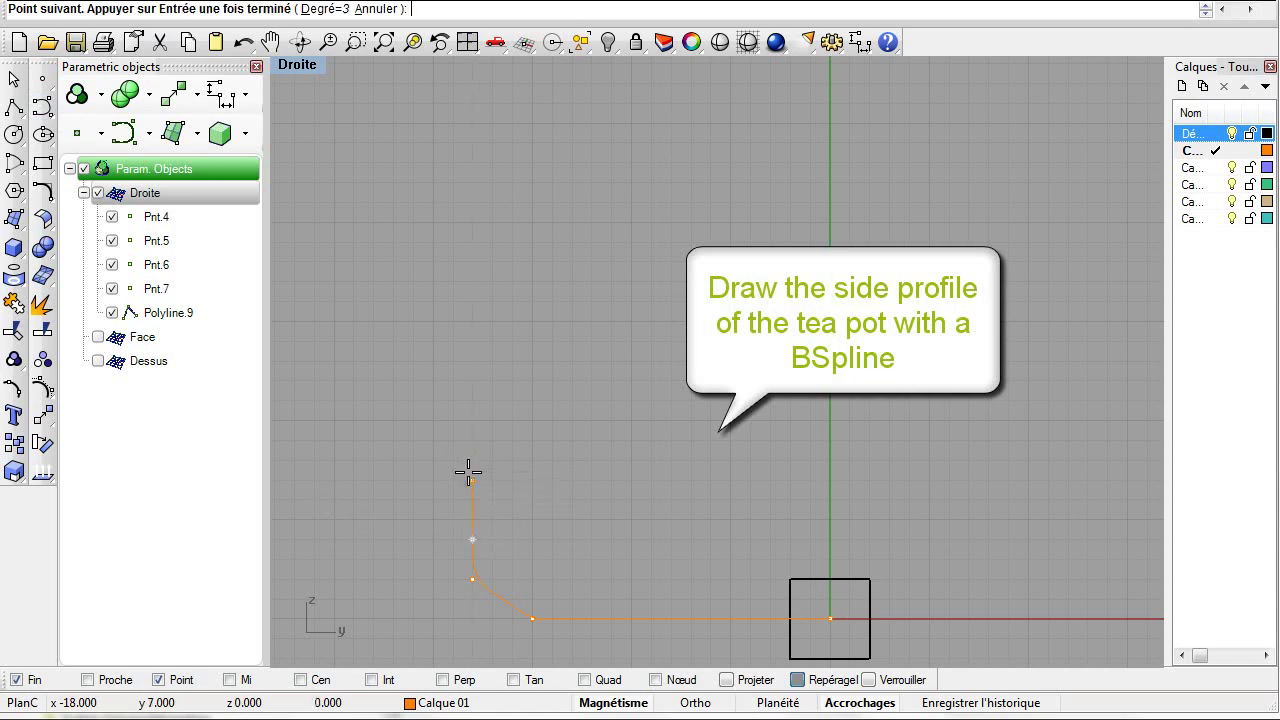
{"action": "left_click", "coordinate": [512, 302]}
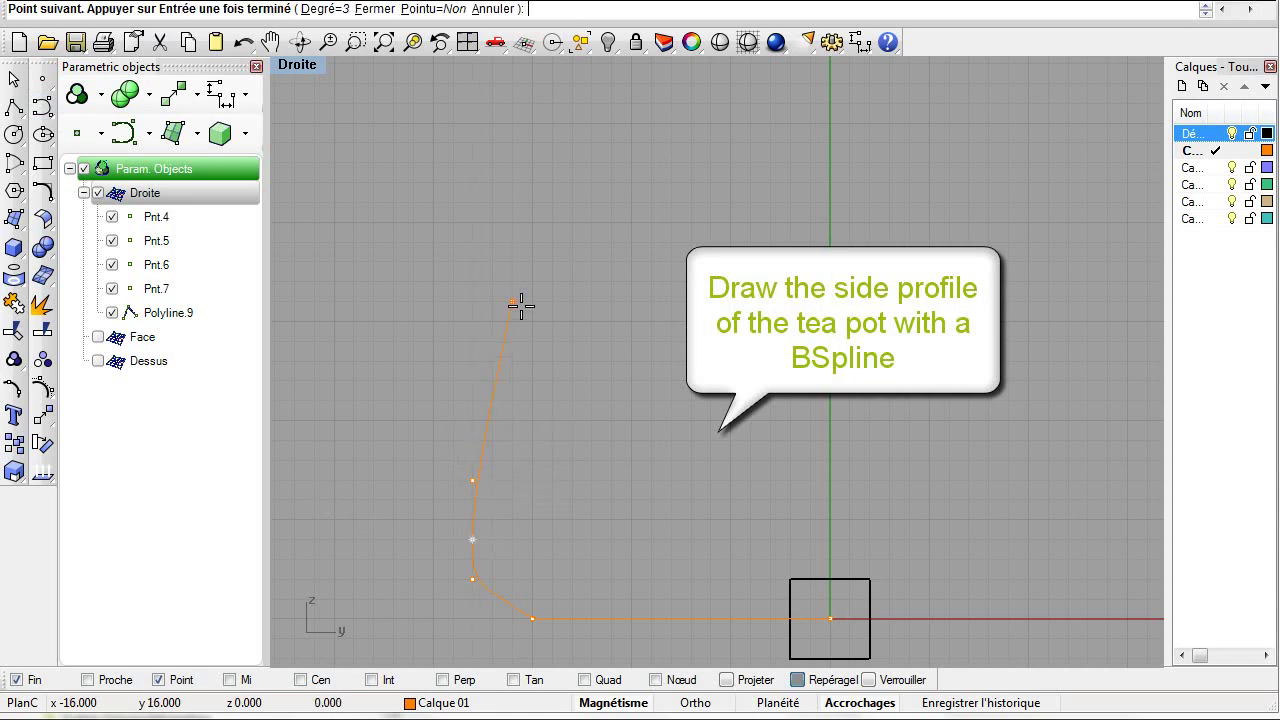
{"action": "left_click", "coordinate": [653, 165]}
{"action": "right_click_drag", "start_coordinate": [786, 171], "coordinate": [686, 320]}
{"action": "scroll", "coordinate": [686, 320], "scroll_direction": "up", "scroll_amount": 5}
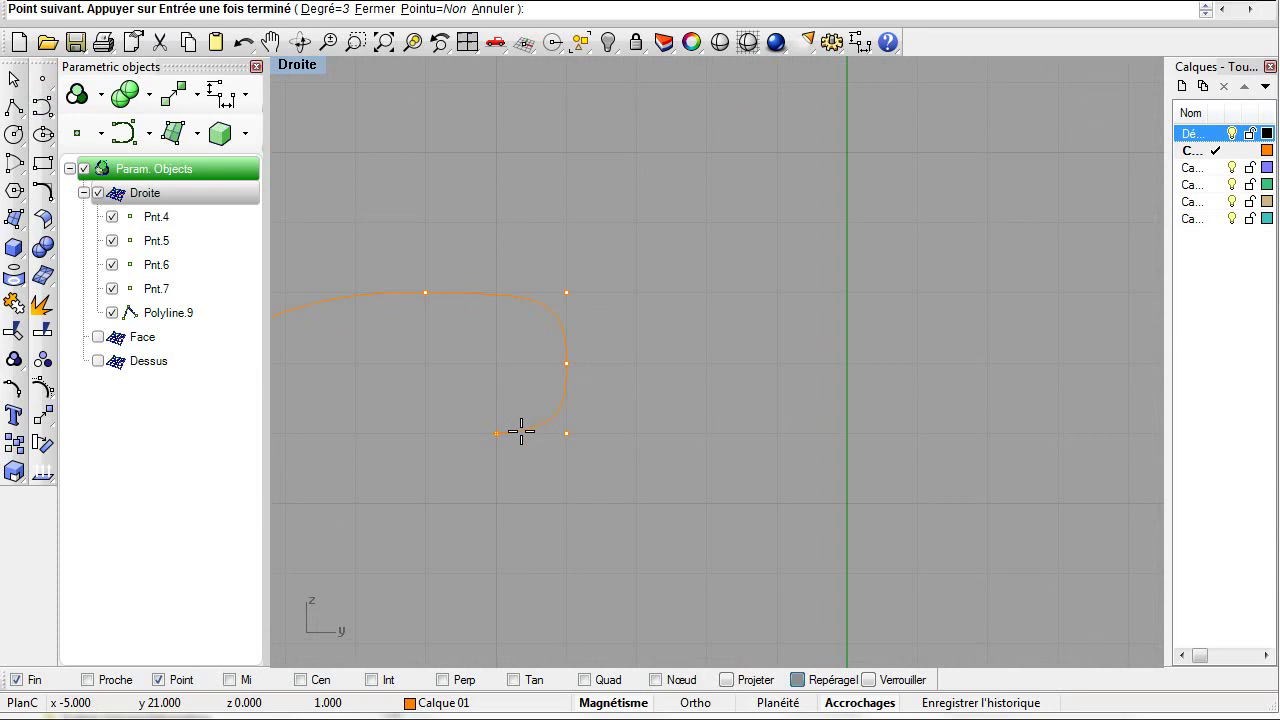
Finish the B-spline and join it with Polyline.9 into Merge.25
{"action": "key", "text": "Return"}
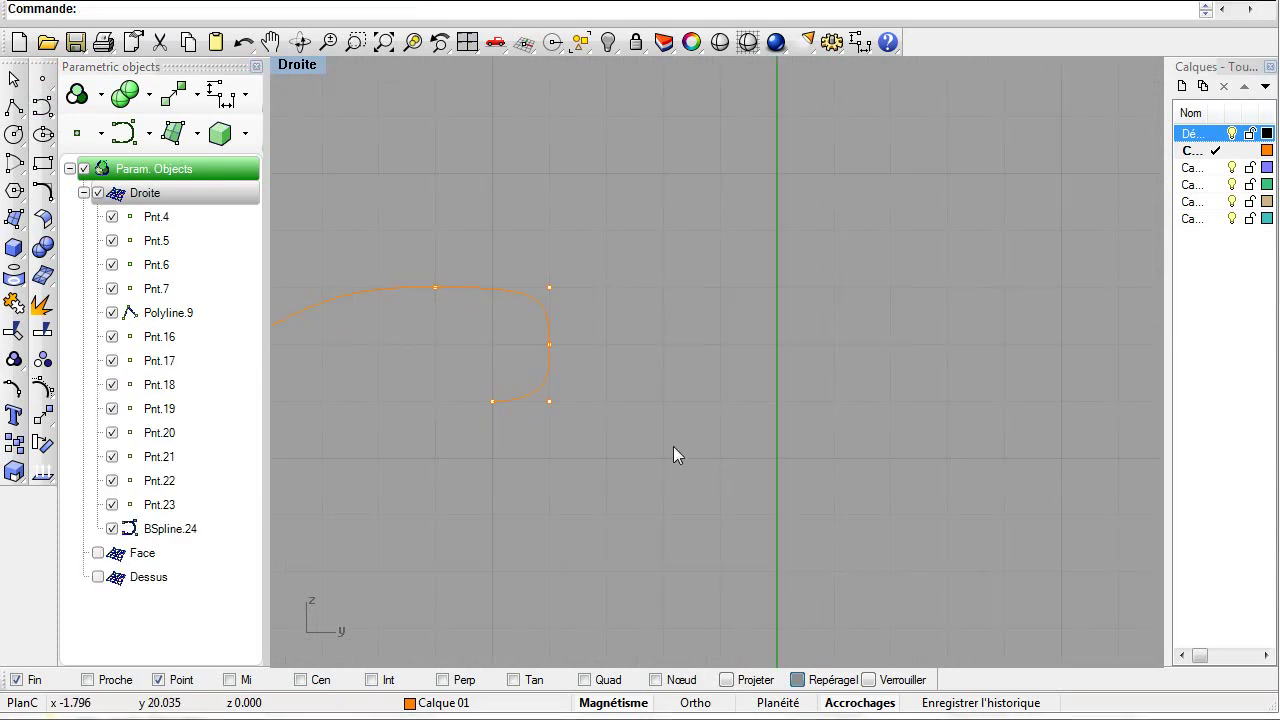
{"action": "left_click", "coordinate": [383, 42]}
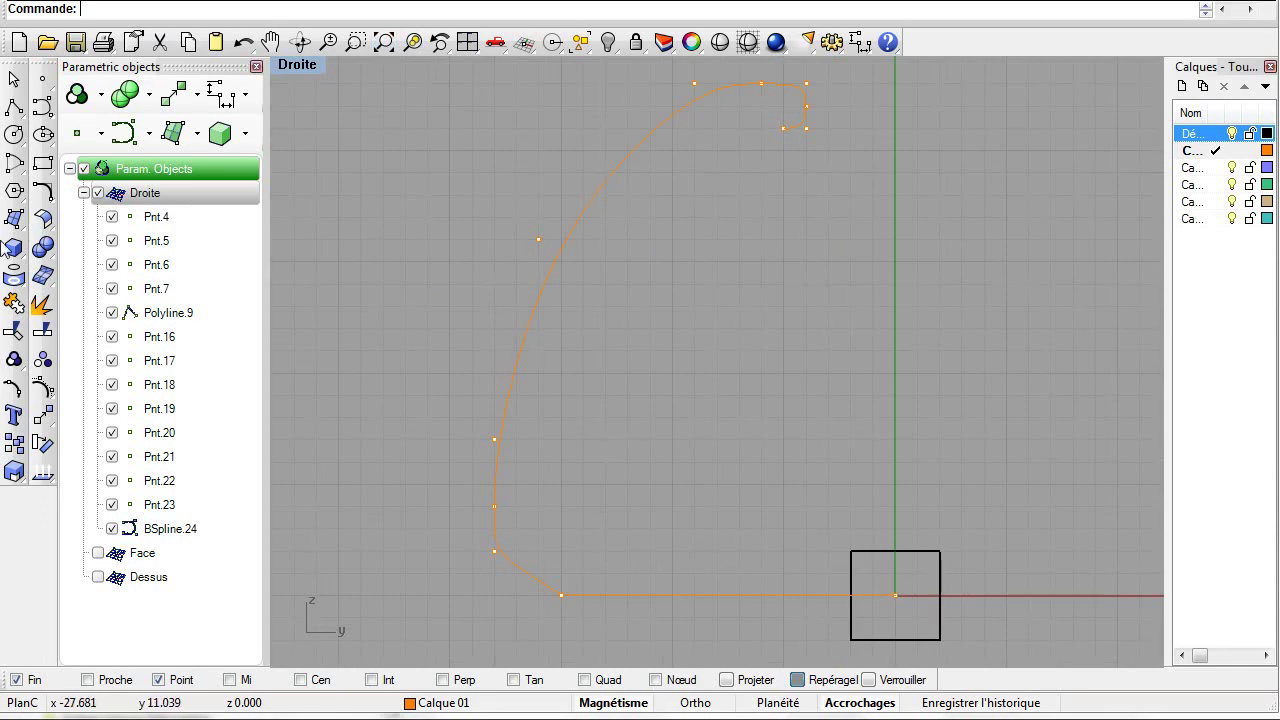
{"action": "left_click", "coordinate": [15, 303]}
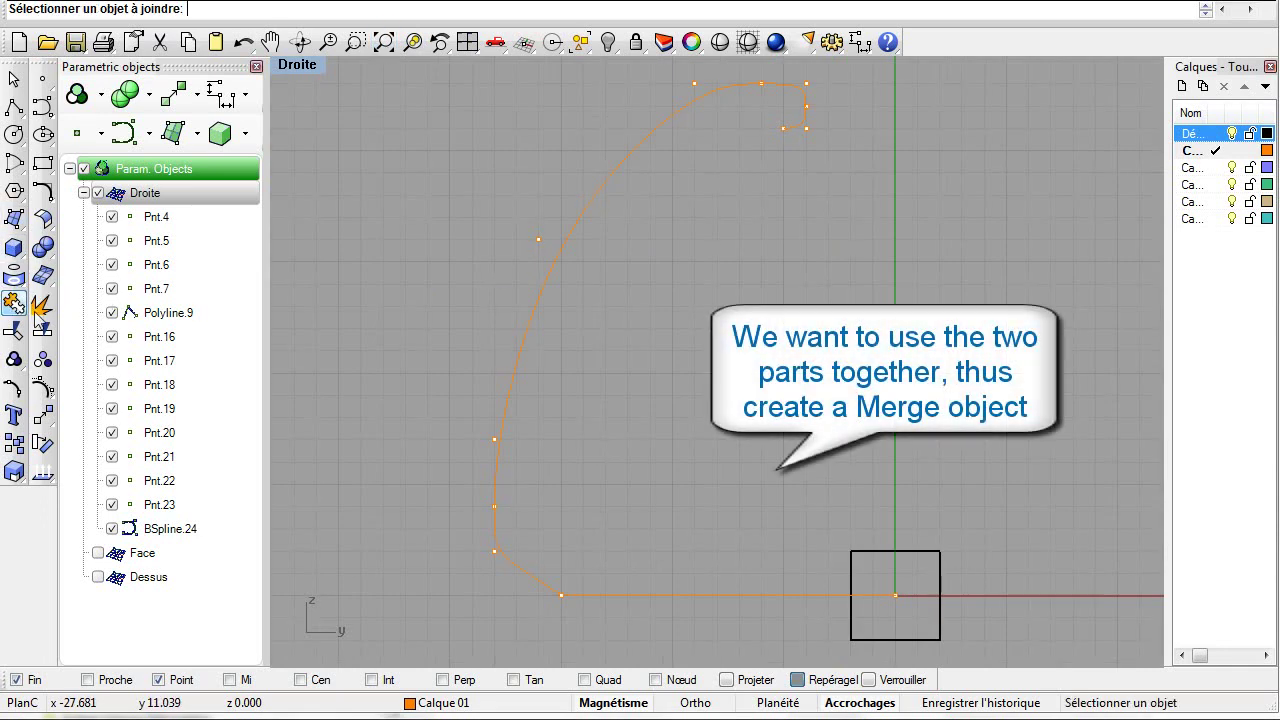
{"action": "left_click", "coordinate": [680, 596]}
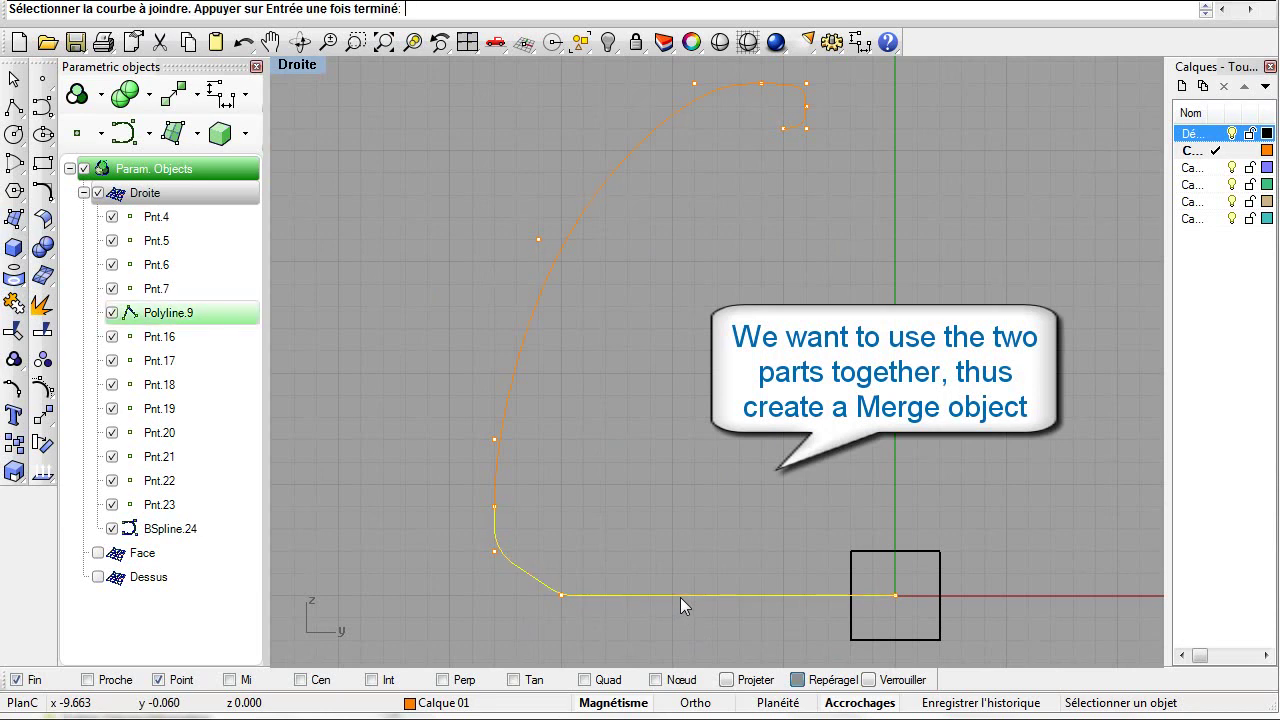
{"action": "left_click", "coordinate": [497, 470]}
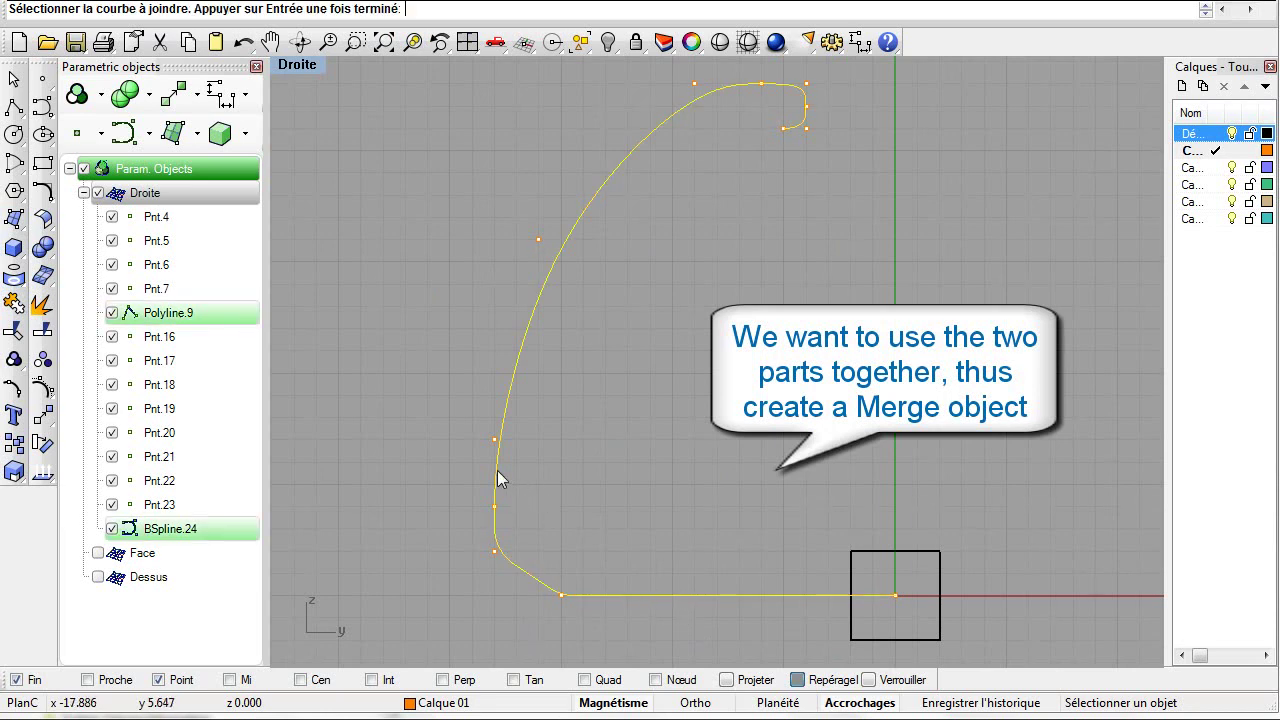
{"action": "key", "text": "Return"}
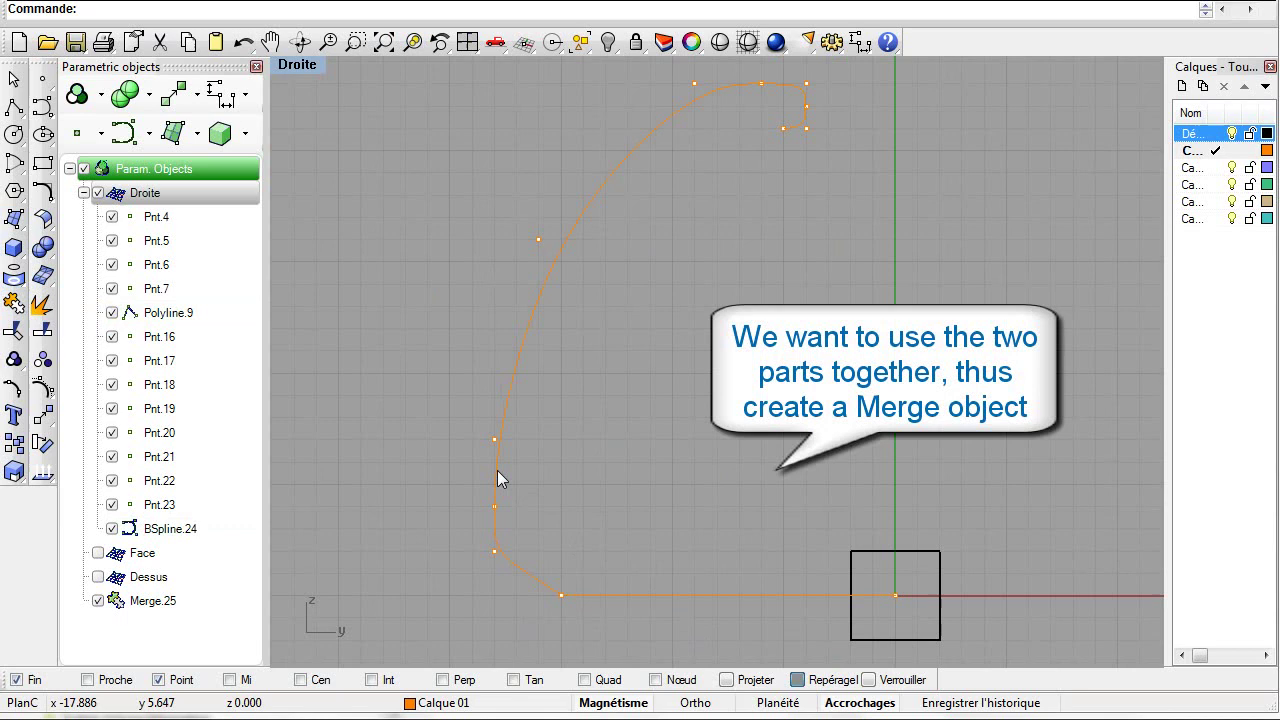
Hide the original BSpline.24 and Polyline.9 in the Parametric objects tree, keeping Merge.25
{"action": "left_click", "coordinate": [143, 604]}
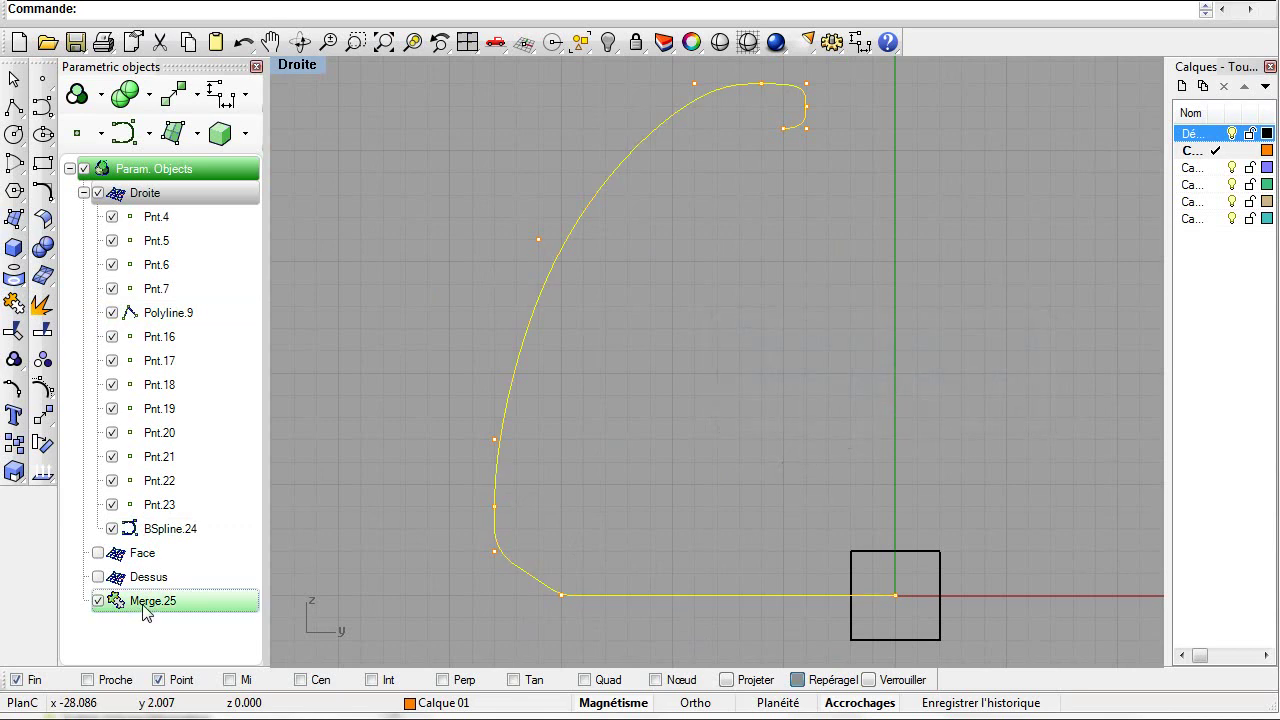
{"action": "left_click", "coordinate": [120, 535]}
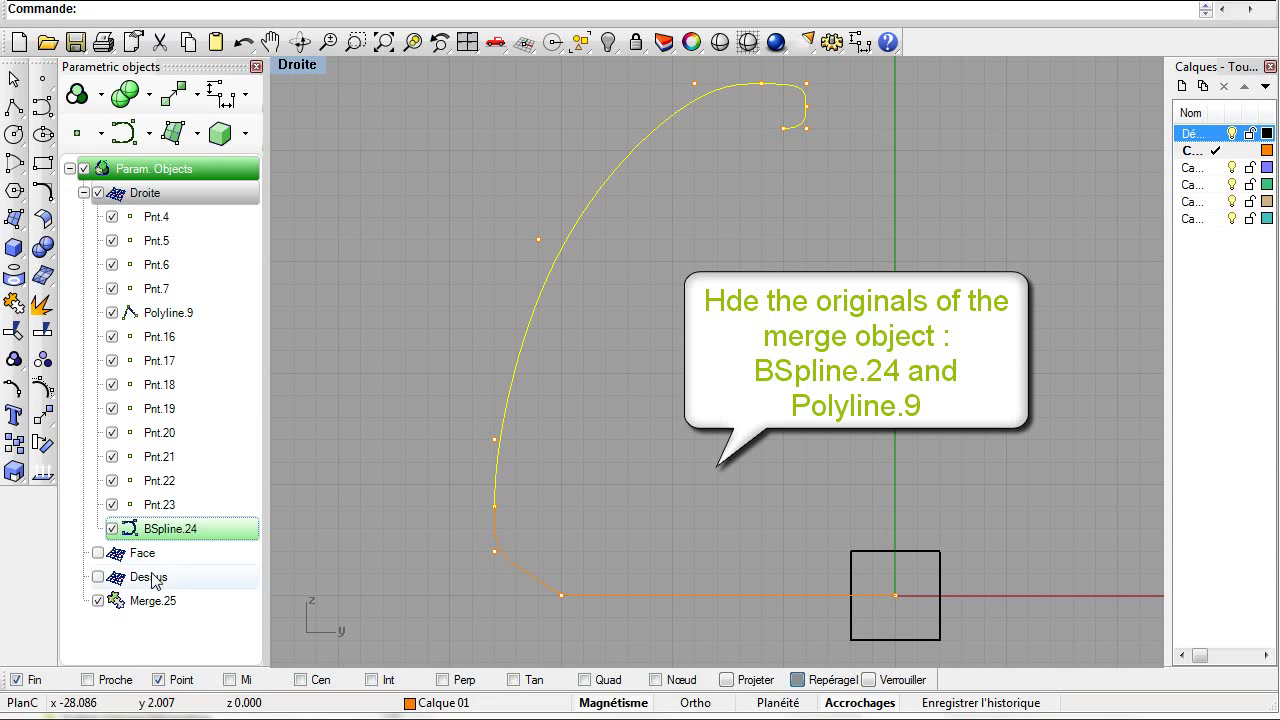
{"action": "left_click", "coordinate": [112, 531]}
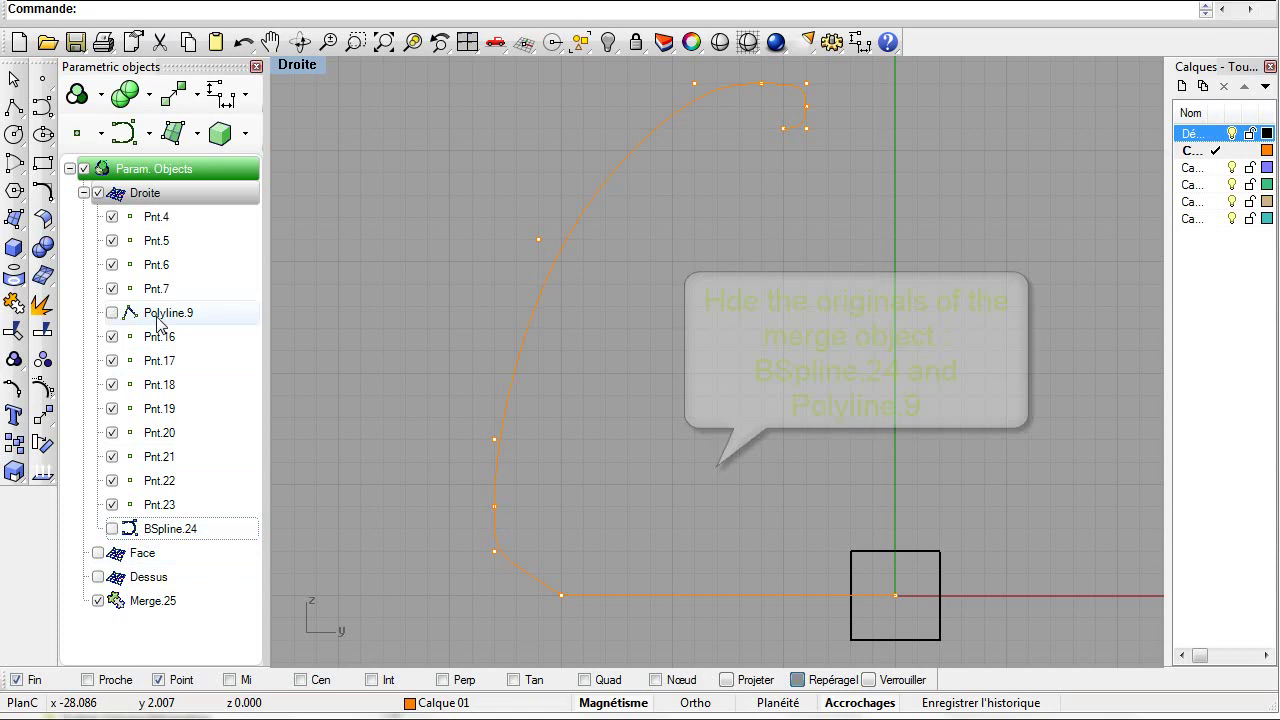
{"action": "left_click", "coordinate": [153, 603]}
{"action": "left_click", "coordinate": [428, 563]}
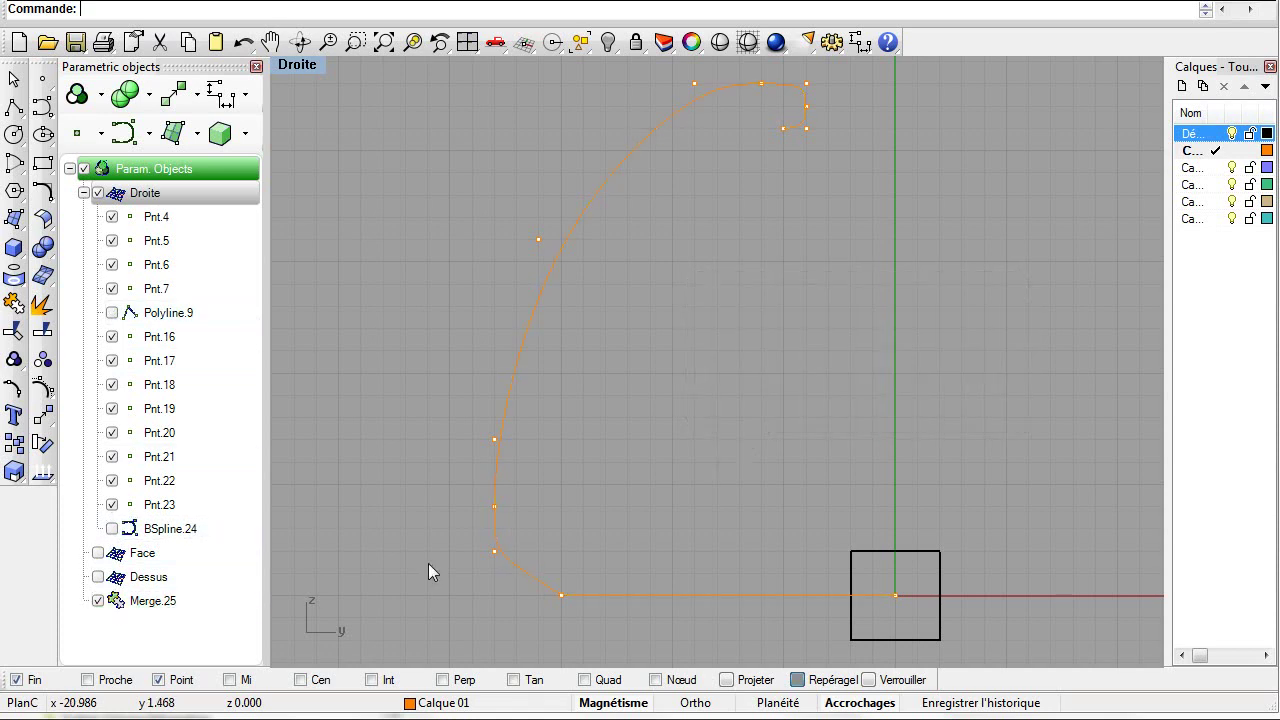
Switch to the four-viewport layout and make Calque 02 the current layer
{"action": "left_click", "coordinate": [468, 46]}
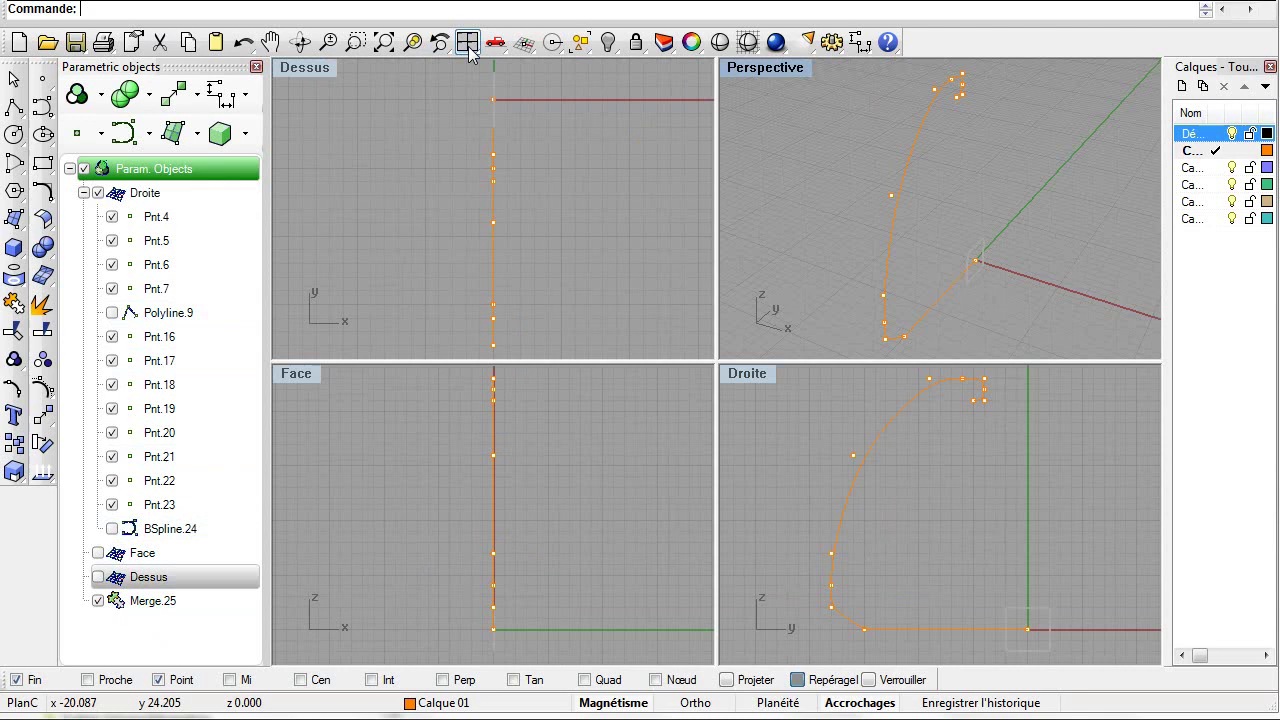
{"action": "left_click", "coordinate": [15, 220]}
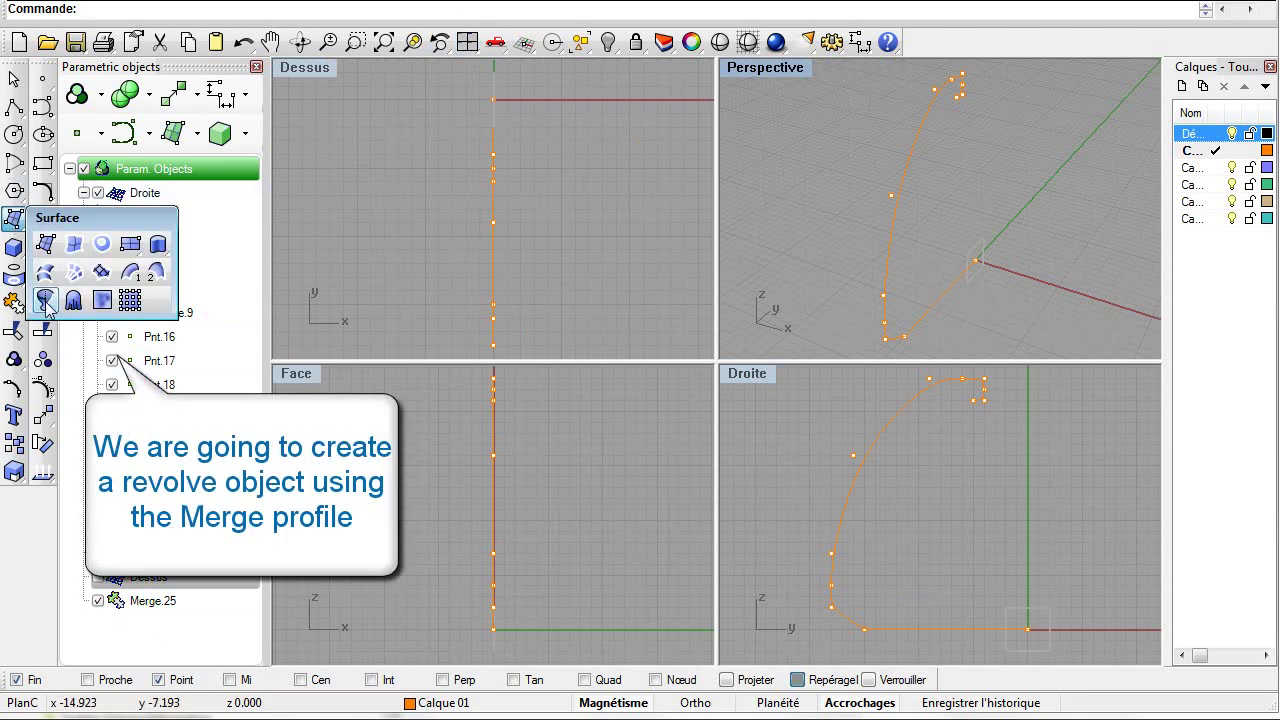
{"action": "left_click", "coordinate": [1216, 168]}
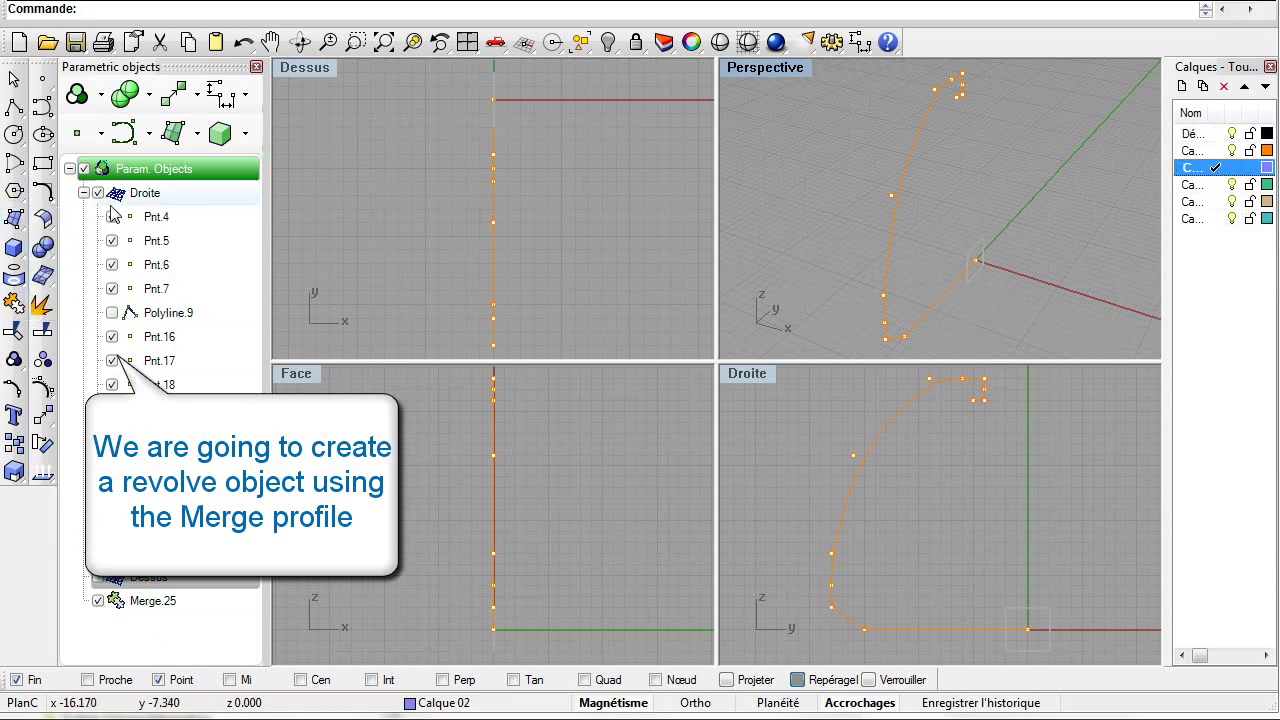
Revolve Merge.25 a full circle (CercleEntier) around a vertical axis on the green line
{"action": "left_click", "coordinate": [17, 222]}
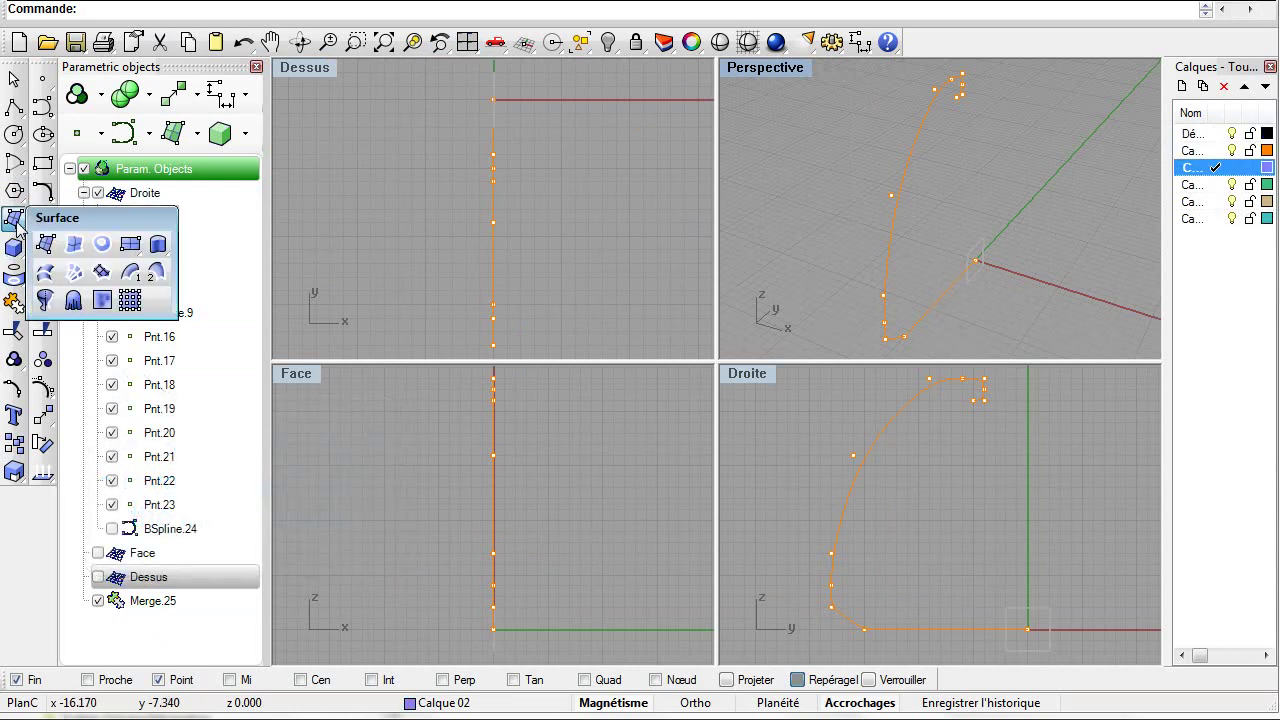
{"action": "left_click", "coordinate": [46, 297]}
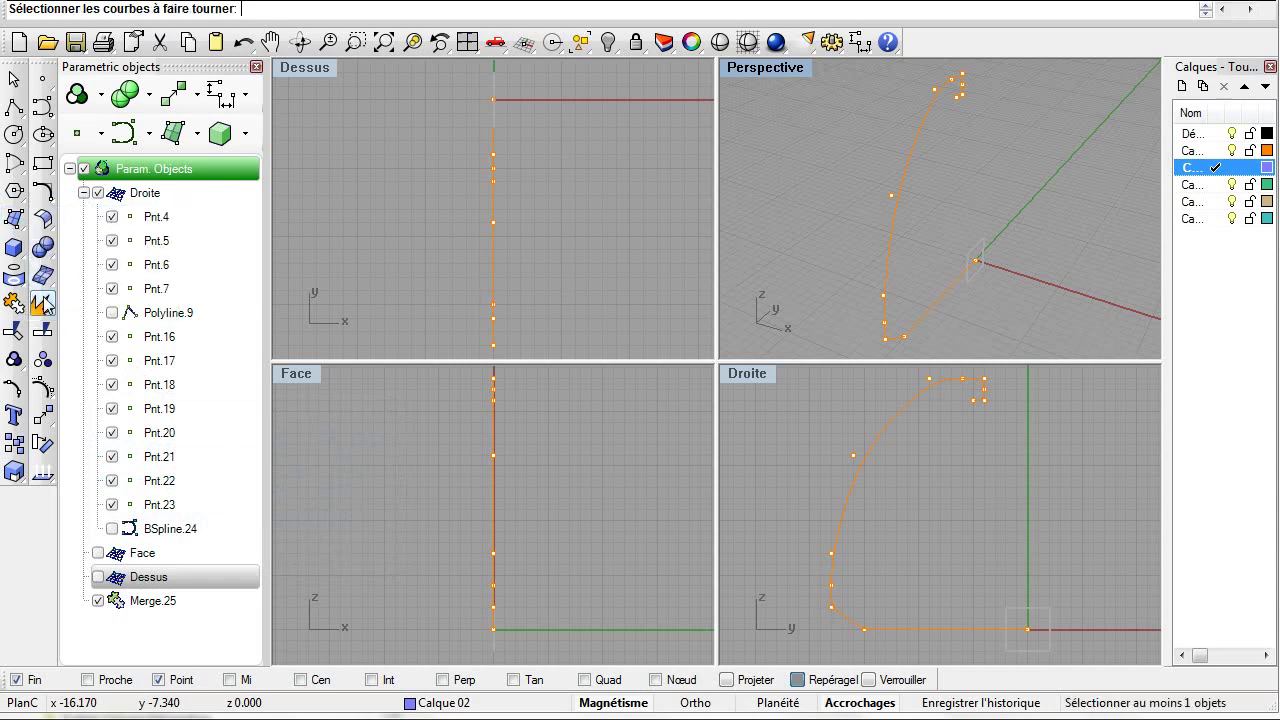
{"action": "left_click", "coordinate": [868, 454]}
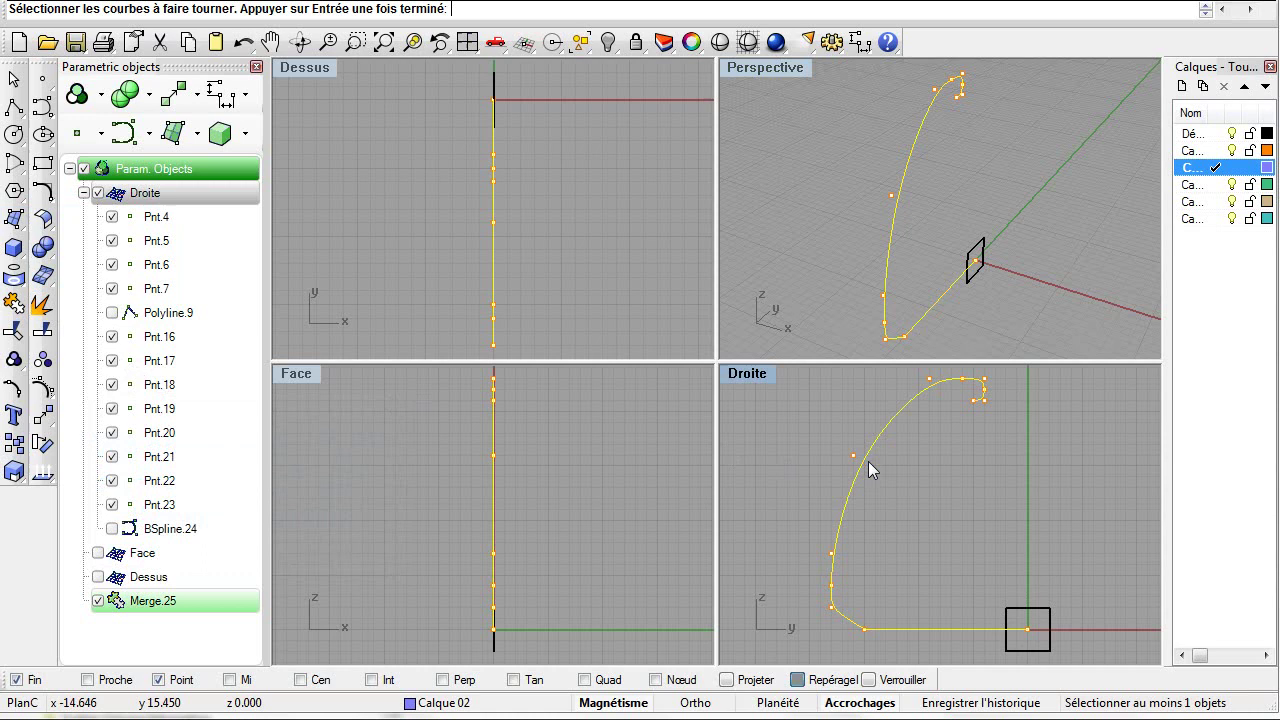
{"action": "key", "text": "Return"}
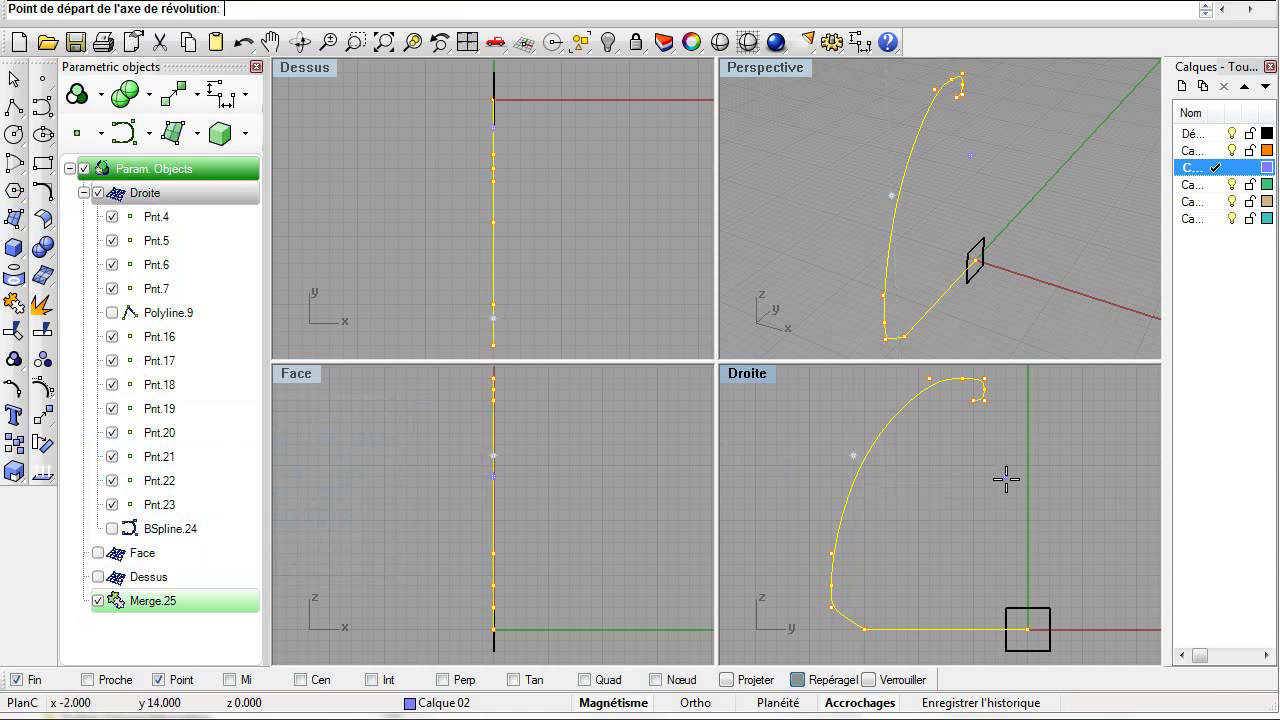
{"action": "left_click", "coordinate": [1028, 520]}
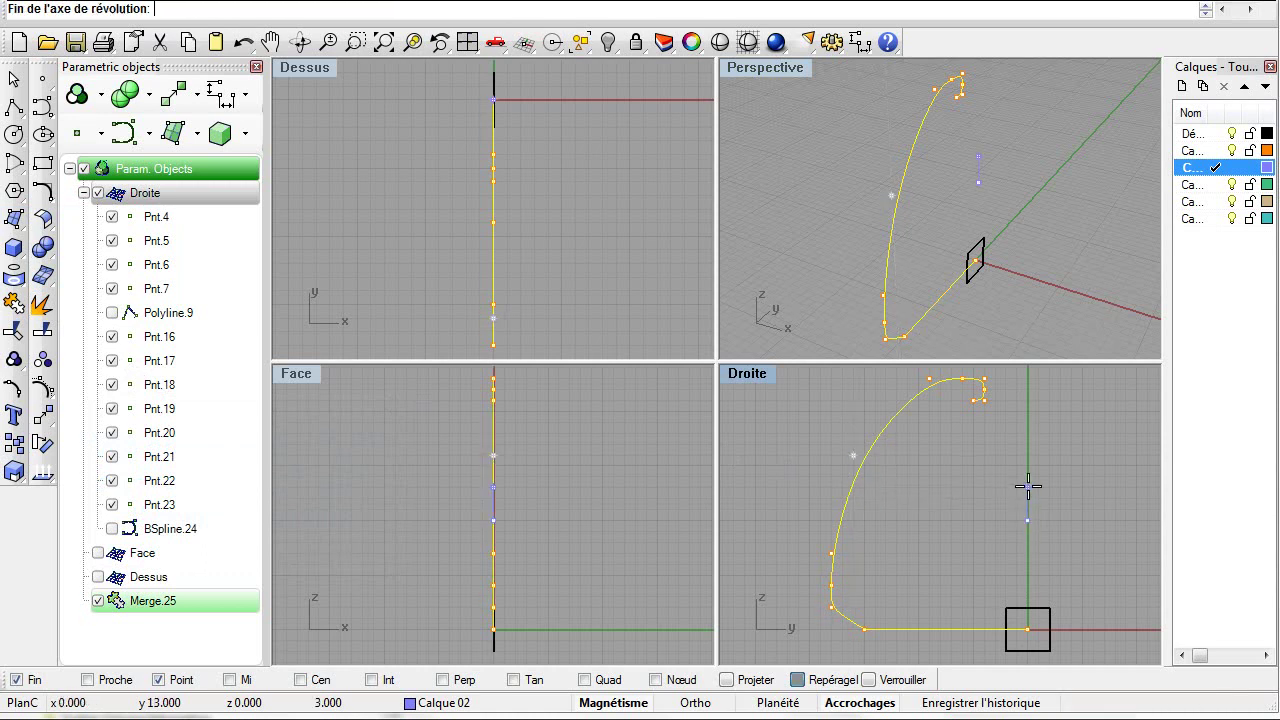
{"action": "left_click", "coordinate": [1029, 437]}
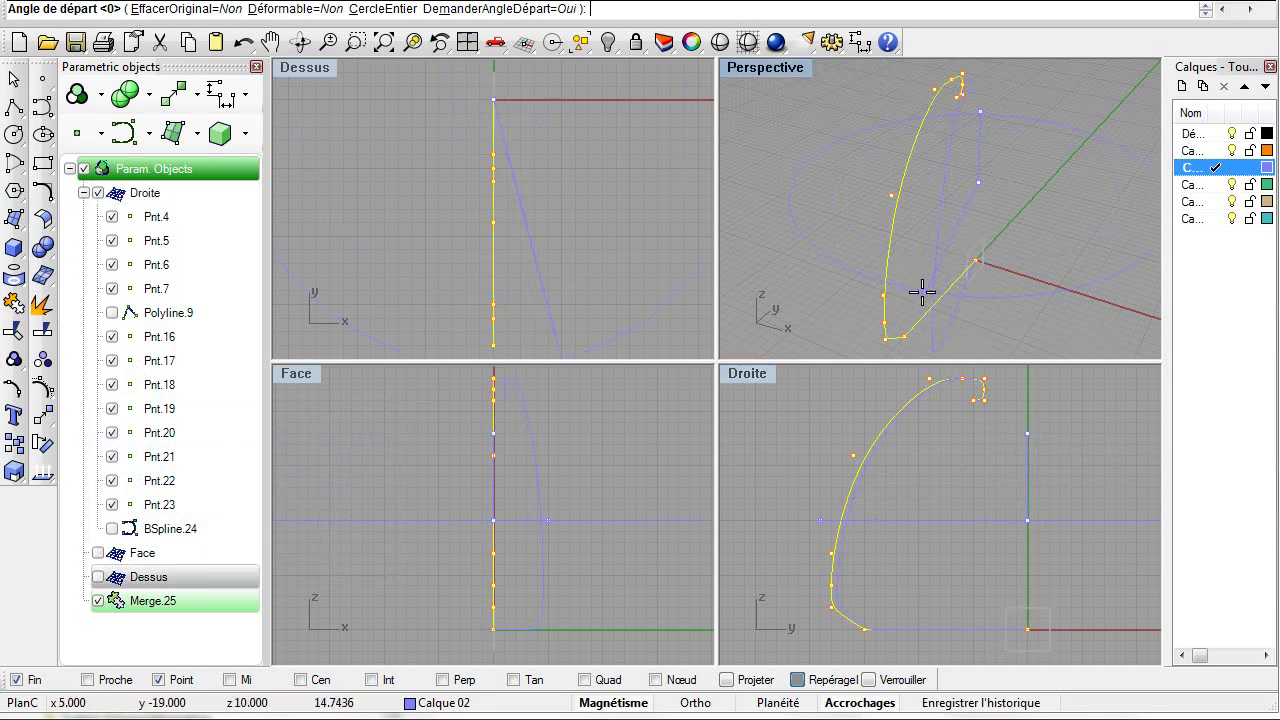
{"action": "left_click", "coordinate": [865, 343]}
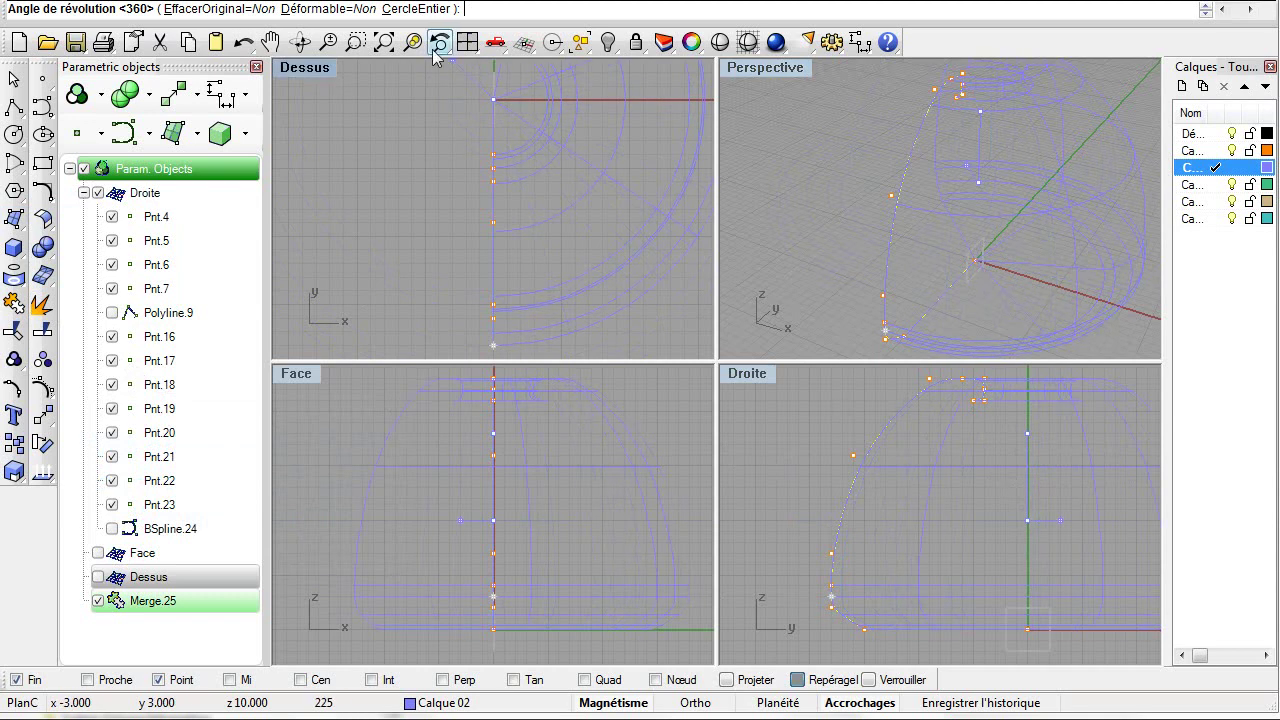
{"action": "left_click", "coordinate": [414, 12]}
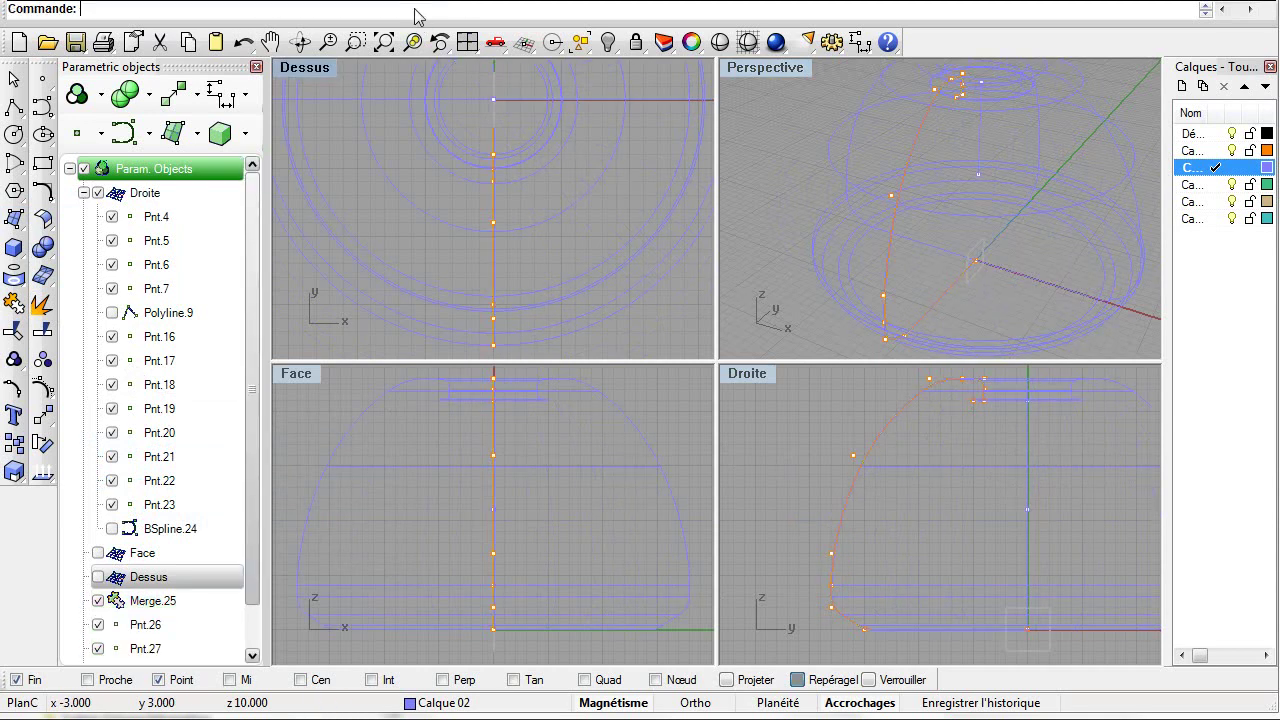
Shade the Perspective view and orbit around the teapot dome, then maximize the Droite view
{"action": "left_click", "coordinate": [805, 105]}
{"action": "left_click", "coordinate": [776, 42]}
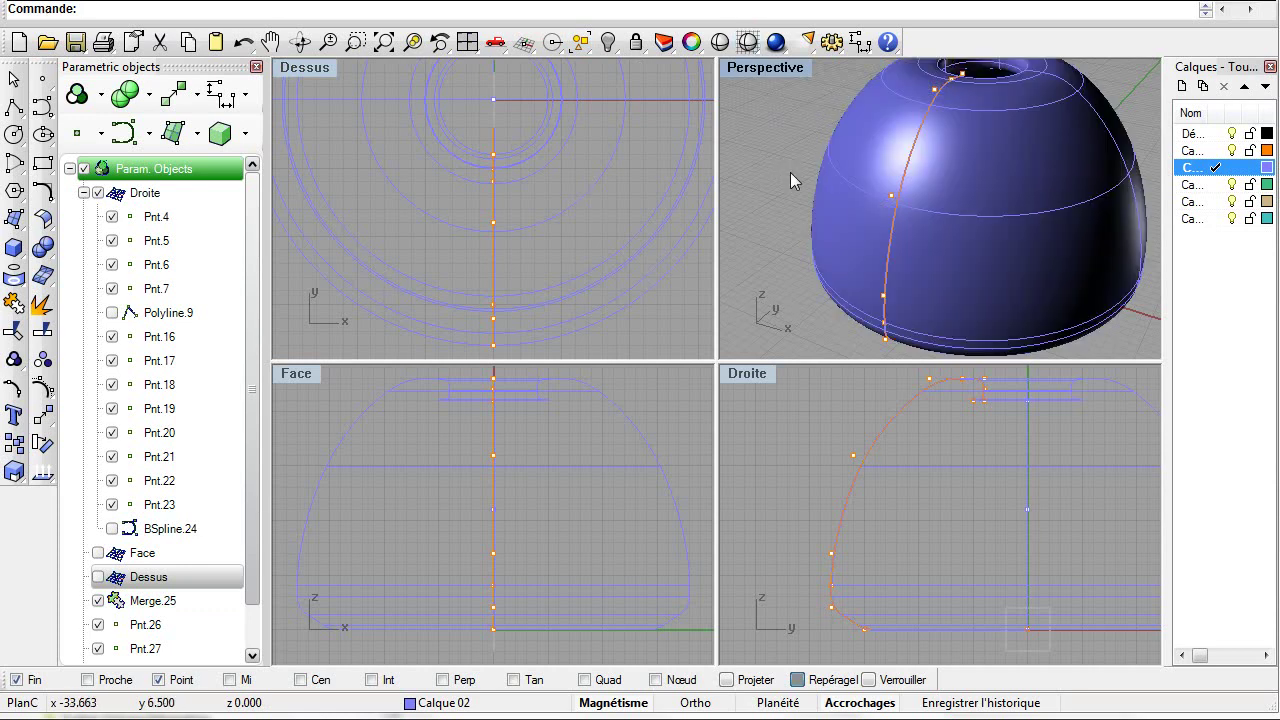
{"action": "scroll", "coordinate": [790, 172], "scroll_direction": "down", "scroll_amount": 2}
{"action": "mouse_move", "coordinate": [815, 272]}
{"action": "right_mouse_down"}
{"action": "mouse_move", "coordinate": [1034, 297]}
{"action": "mouse_move", "coordinate": [1109, 234]}
{"action": "mouse_move", "coordinate": [974, 131]}
{"action": "mouse_move", "coordinate": [912, 217]}
{"action": "right_mouse_up"}
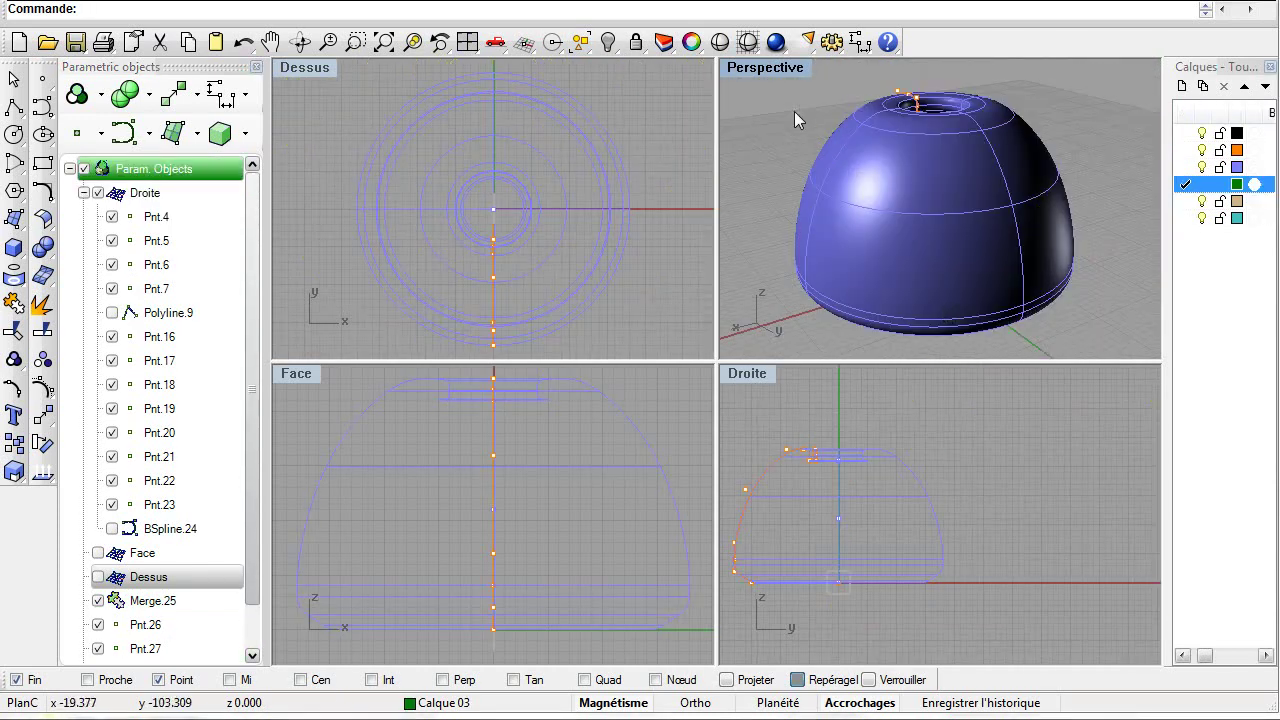
{"action": "right_click_drag", "start_coordinate": [794, 111], "coordinate": [810, 140]}
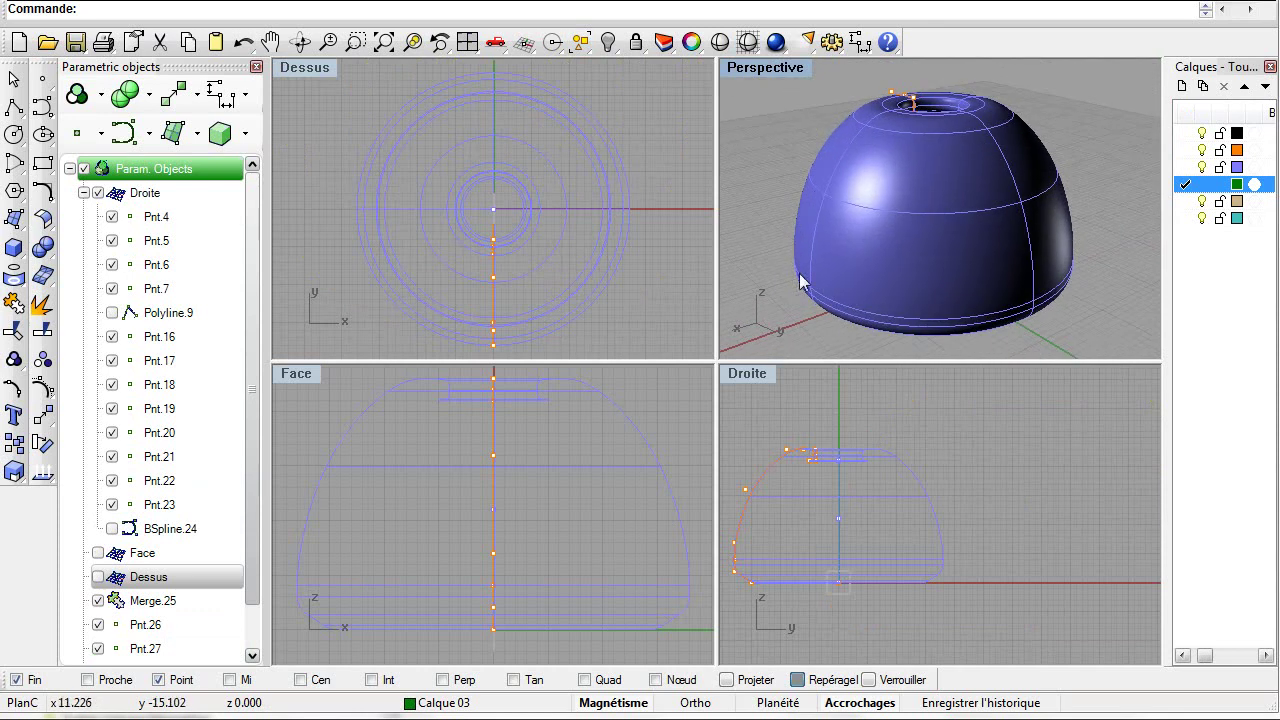
{"action": "double_click", "coordinate": [757, 379]}
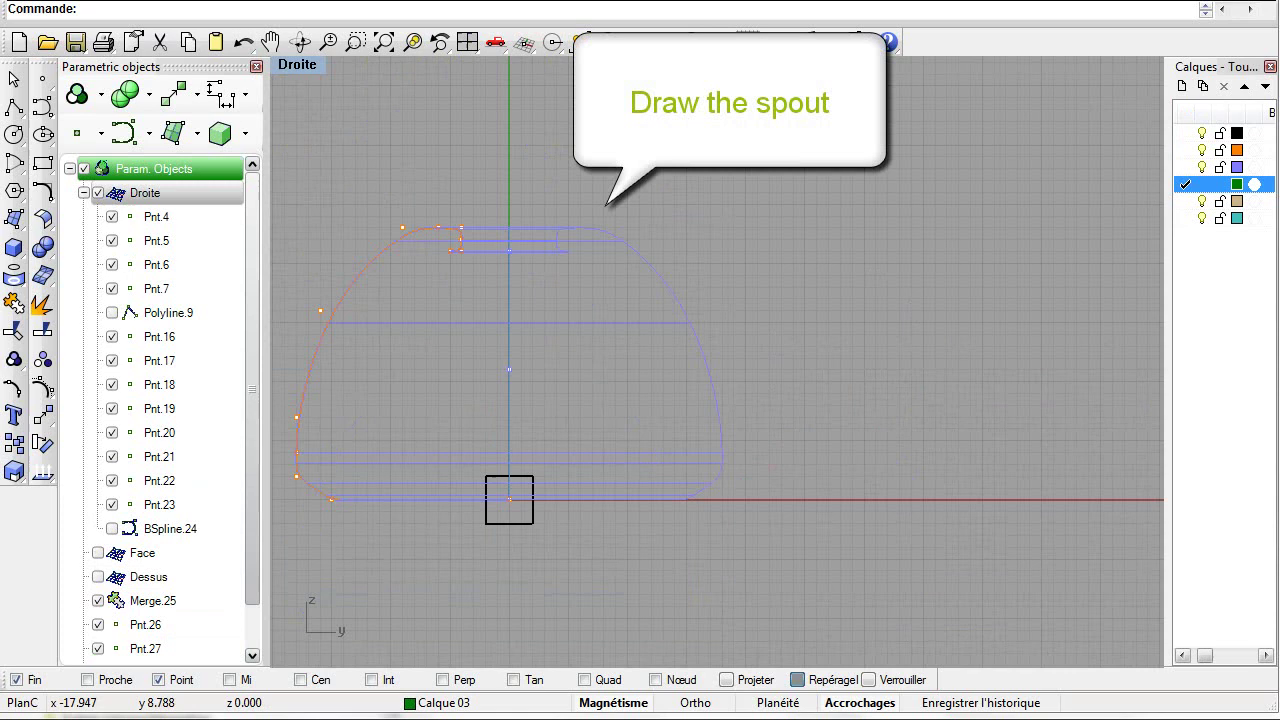
Draw the spout centreline BSpline.71 curving outward and upward from the teapot body
{"action": "left_click", "coordinate": [42, 107]}
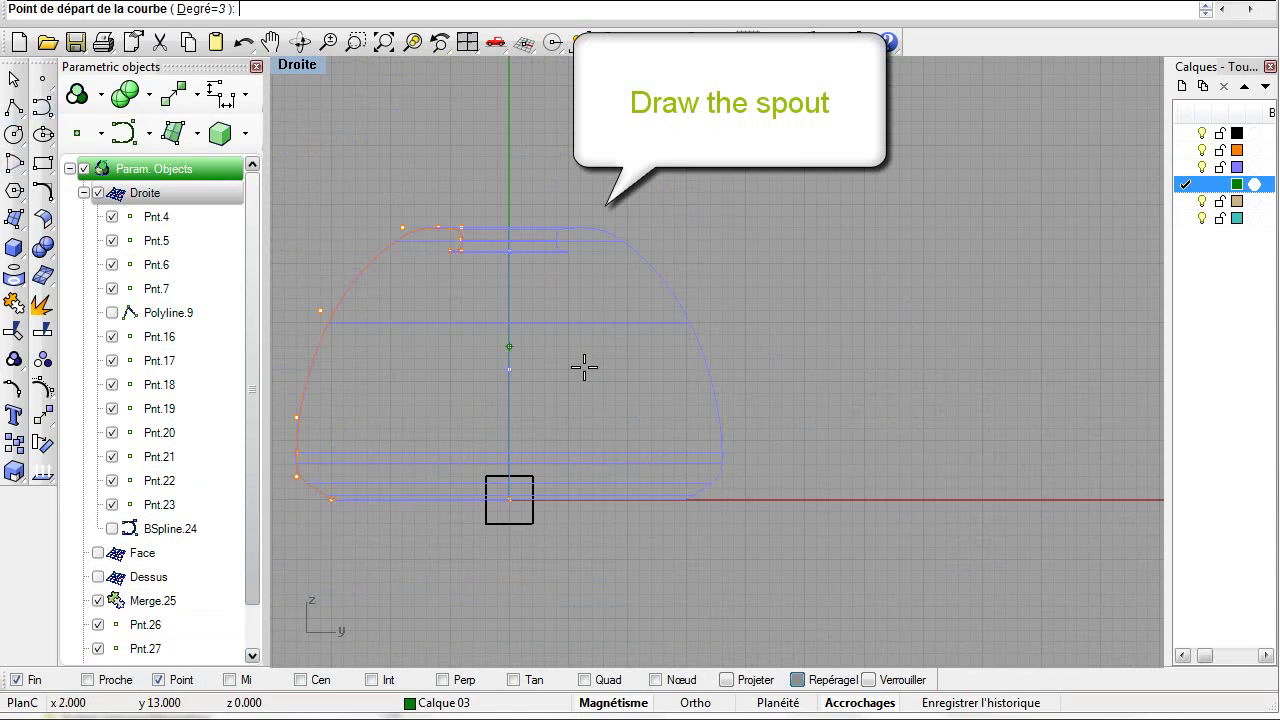
{"action": "left_click", "coordinate": [652, 346]}
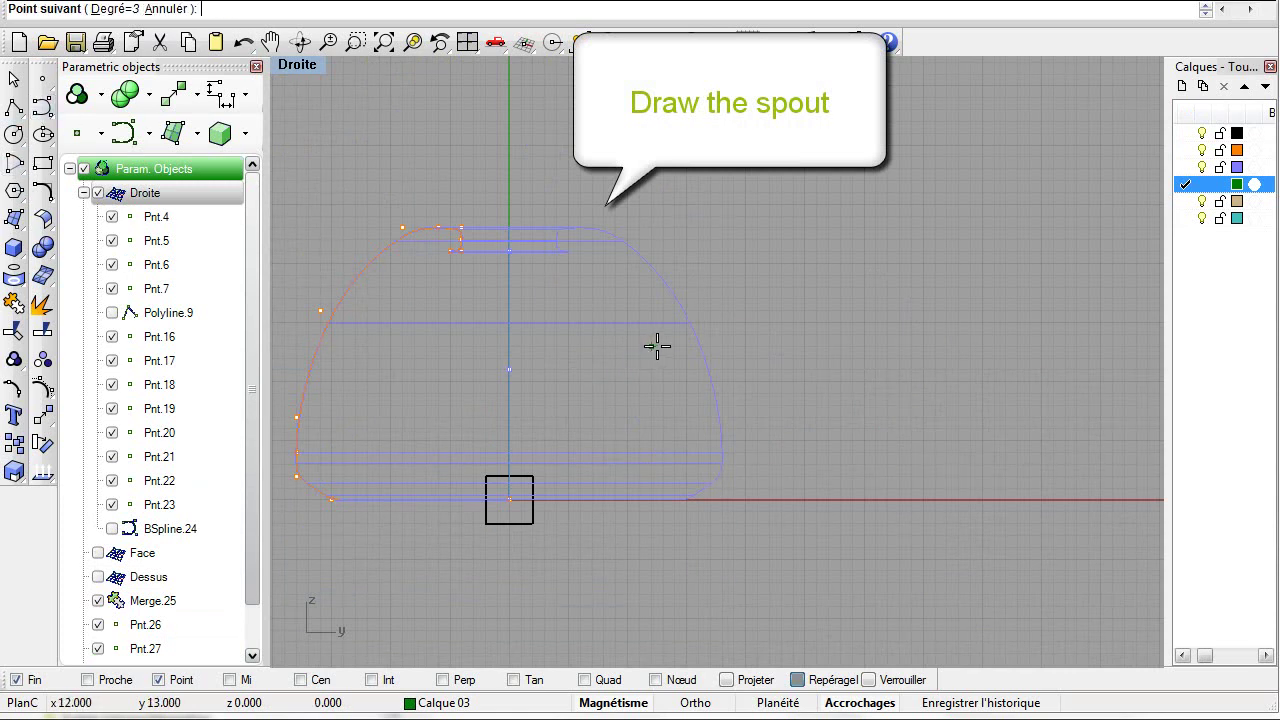
{"action": "left_click", "coordinate": [757, 346]}
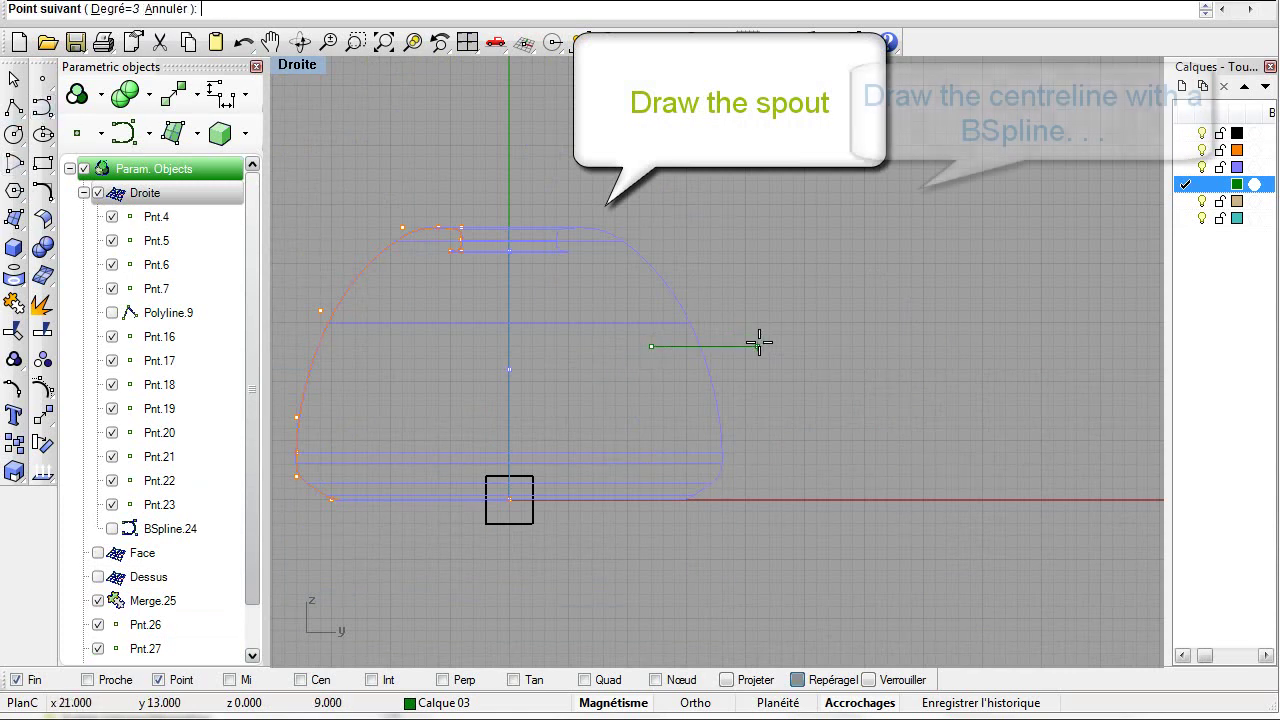
{"action": "left_click", "coordinate": [852, 287]}
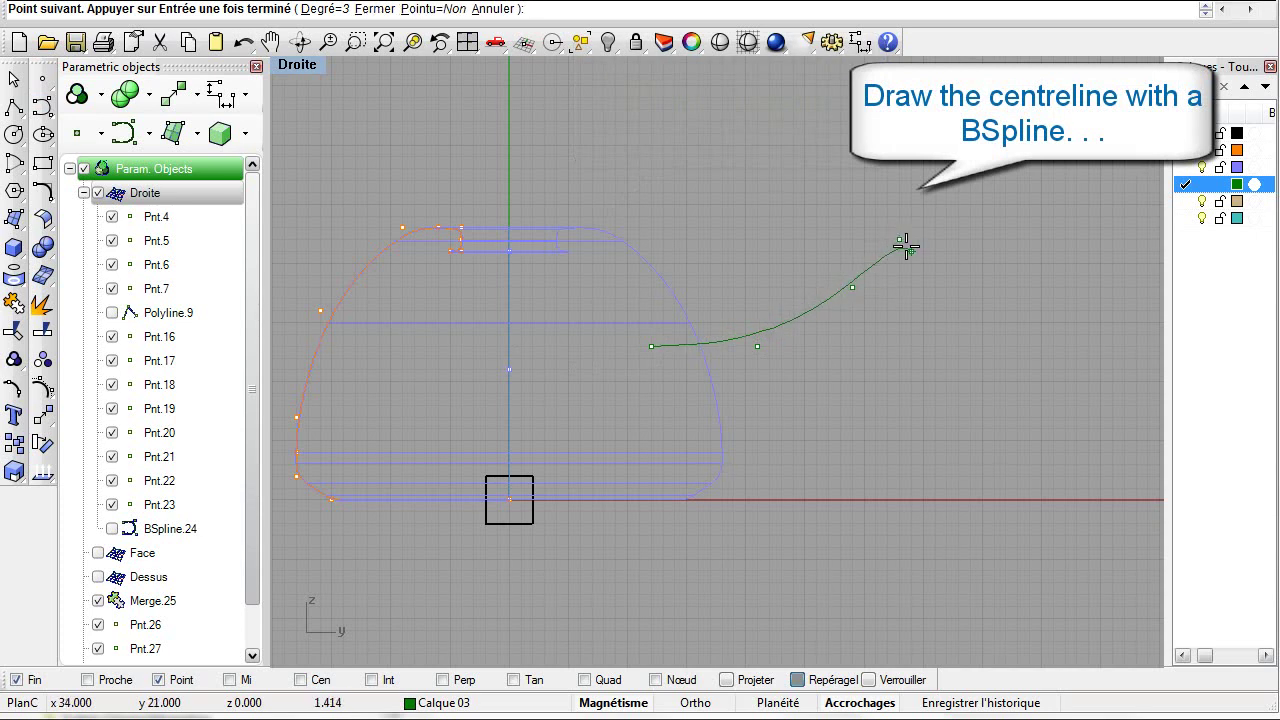
{"action": "key", "text": "Return"}
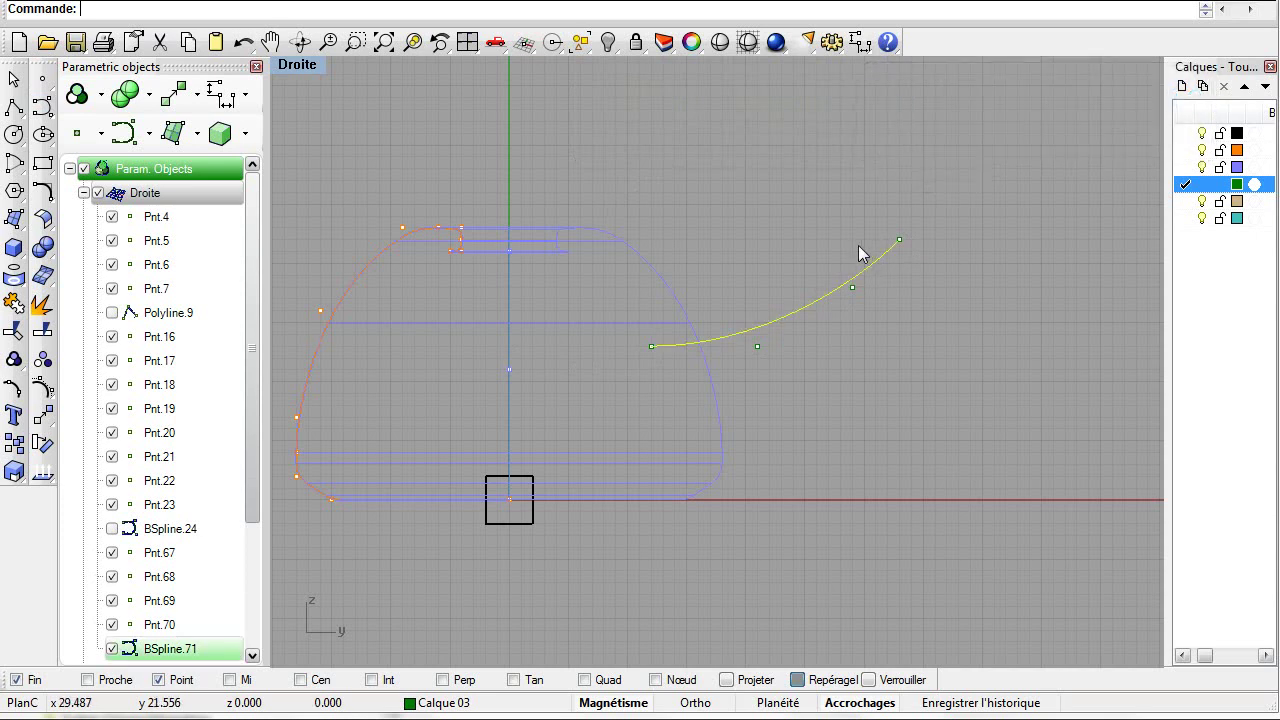
{"action": "key", "text": "Escape"}
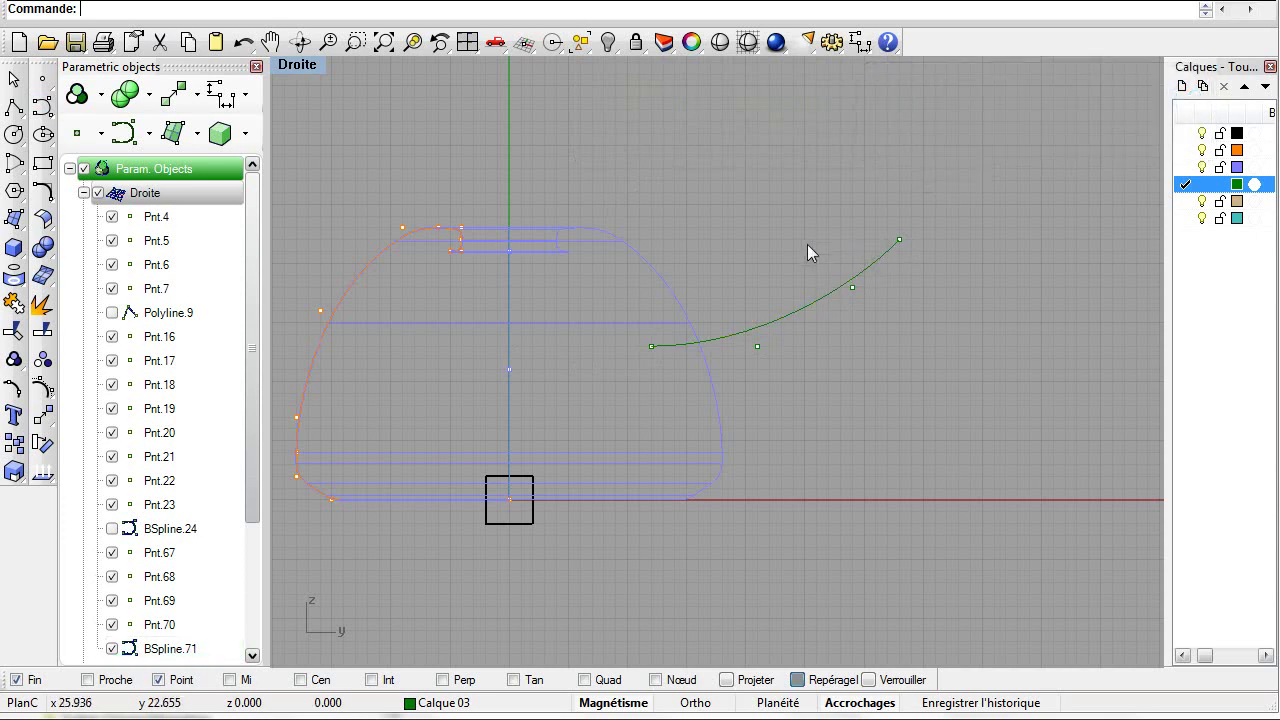
Look down on the dome in Perspective and maximize that view
{"action": "left_click", "coordinate": [464, 44]}
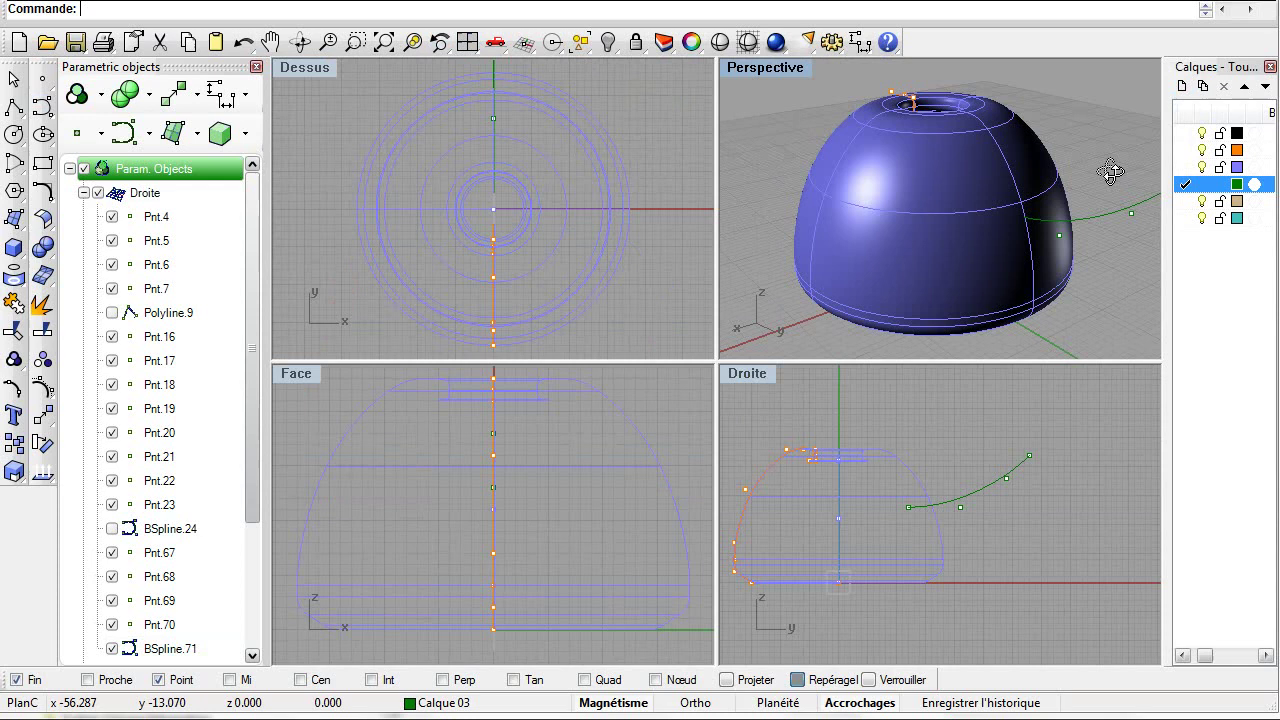
{"action": "right_click_drag", "start_coordinate": [1110, 172], "coordinate": [1081, 192]}
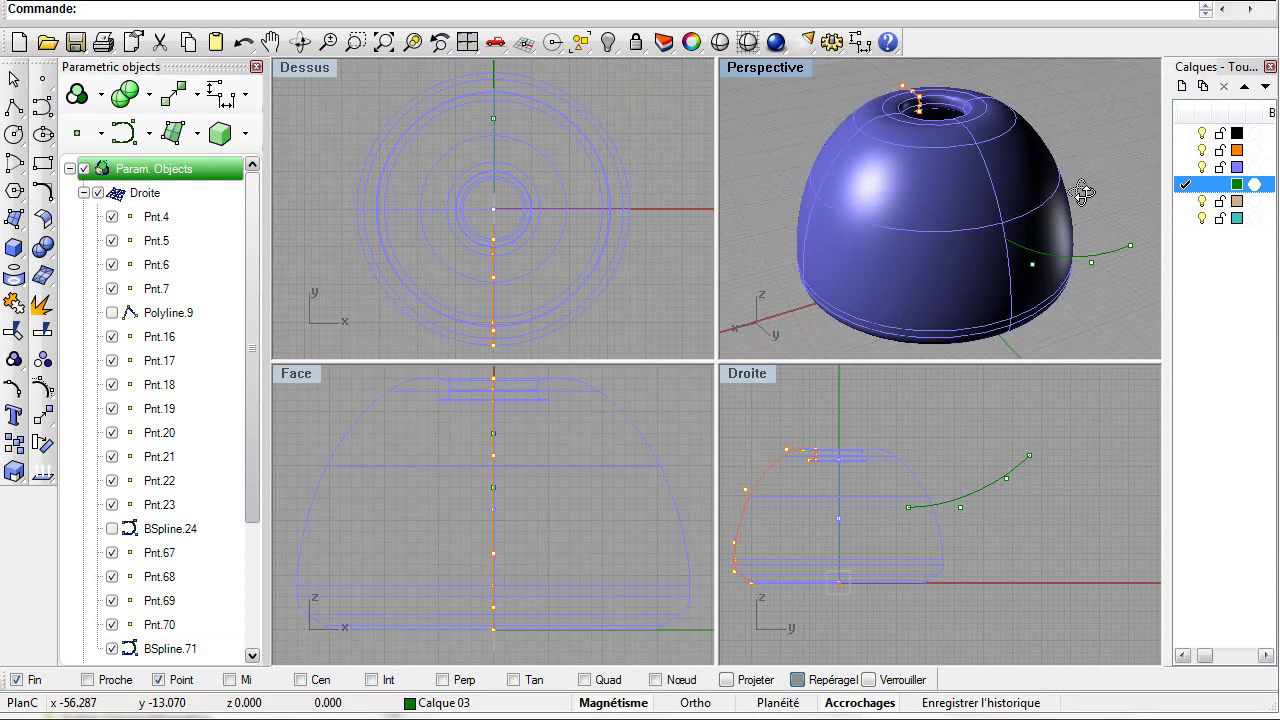
{"action": "double_click", "coordinate": [763, 72]}
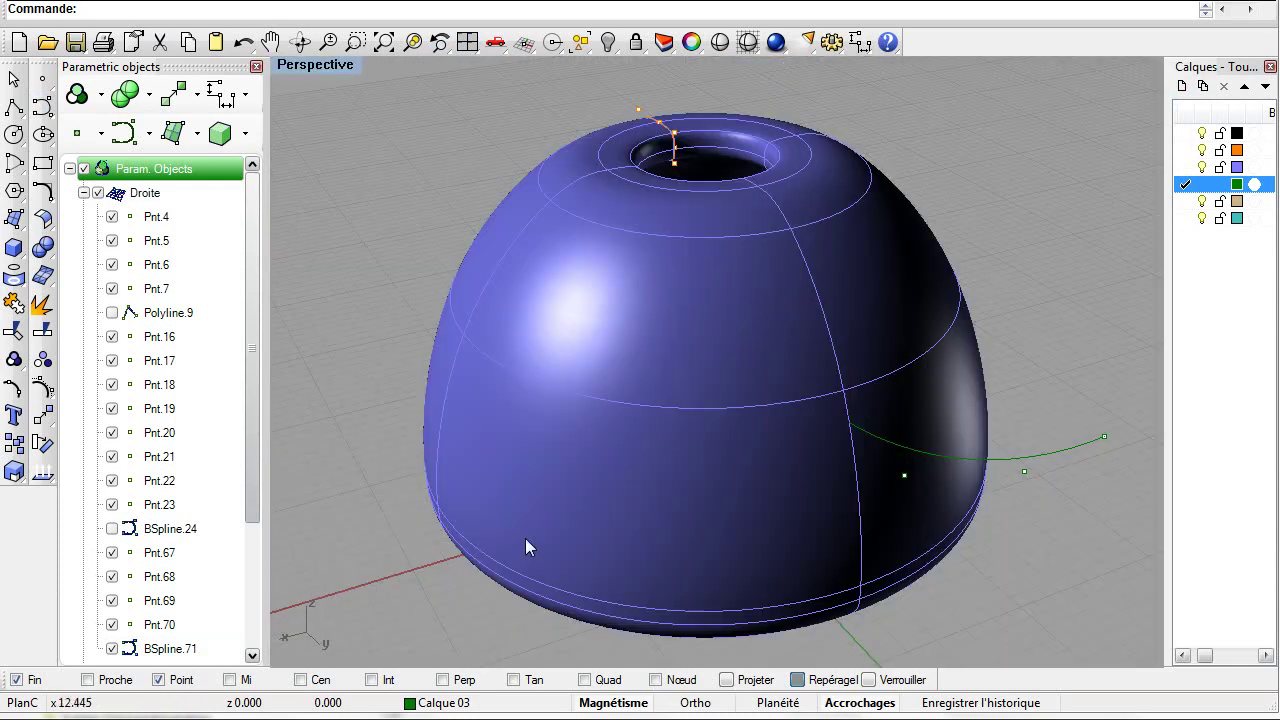
Create a parametric tube along BSpline.71 with start radius 3, start inner 2, end radius 2
{"action": "left_click", "coordinate": [220, 133]}
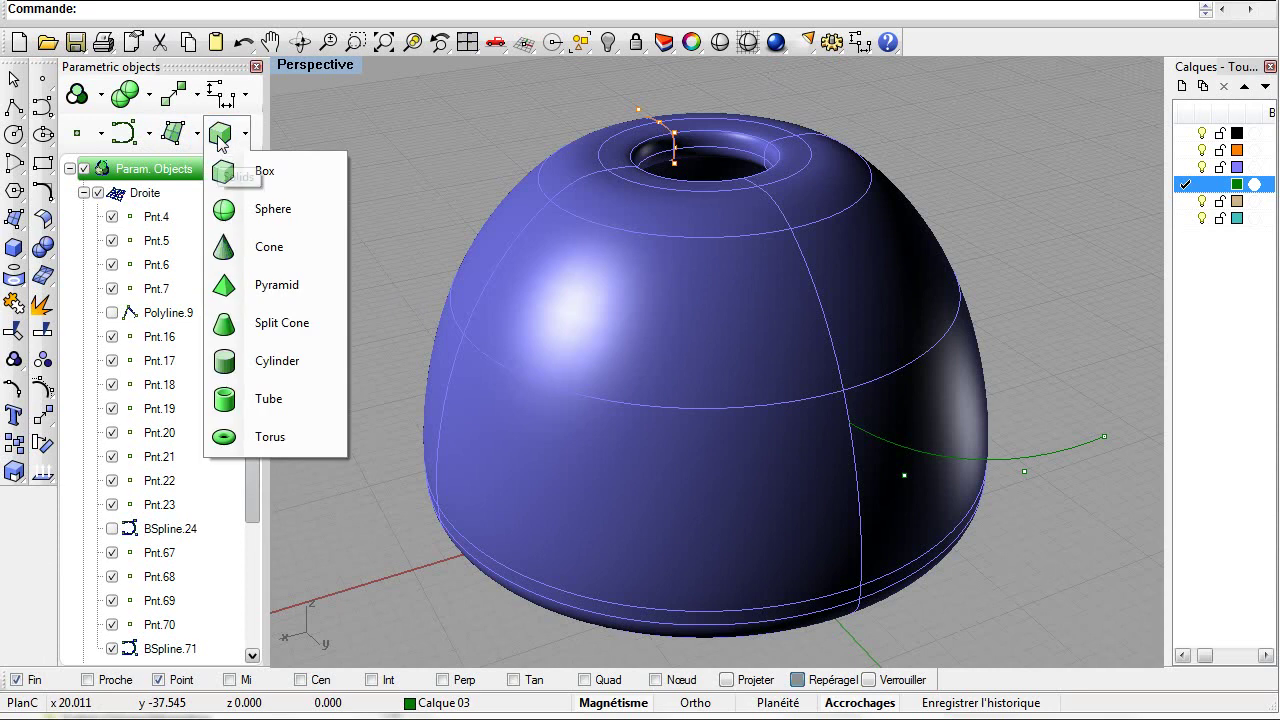
{"action": "left_click", "coordinate": [266, 398]}
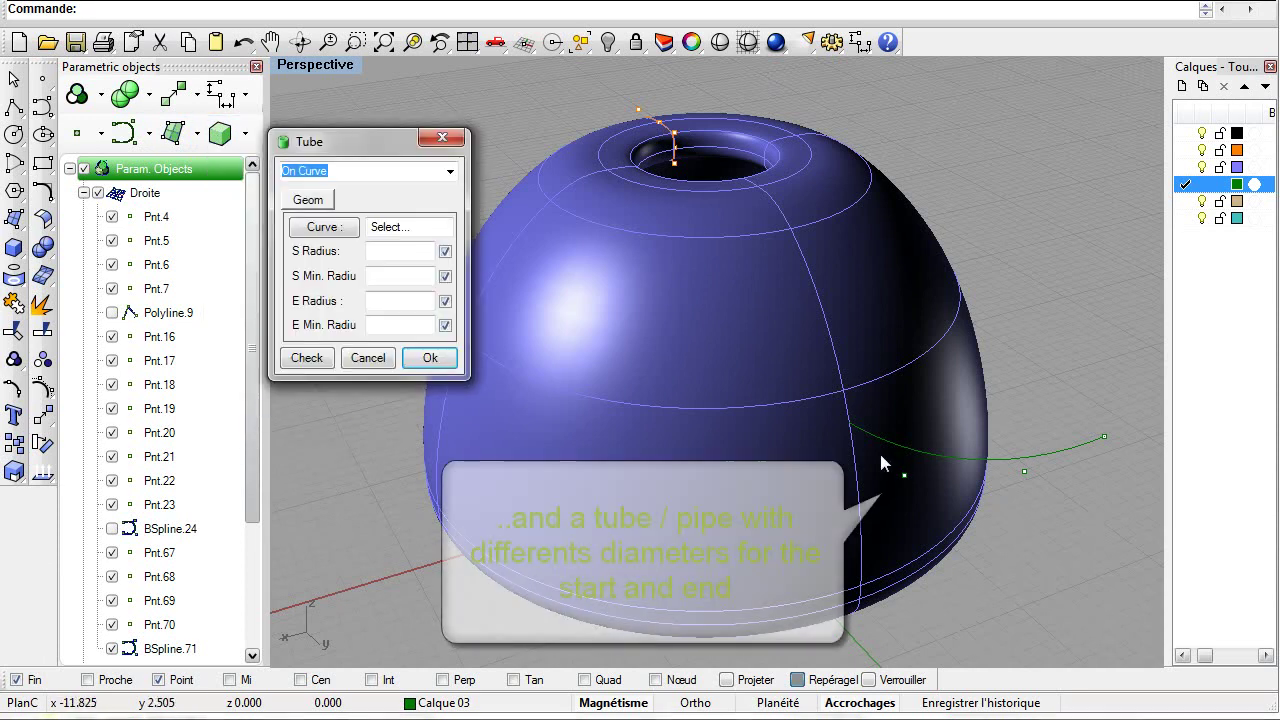
{"action": "left_click", "coordinate": [925, 452]}
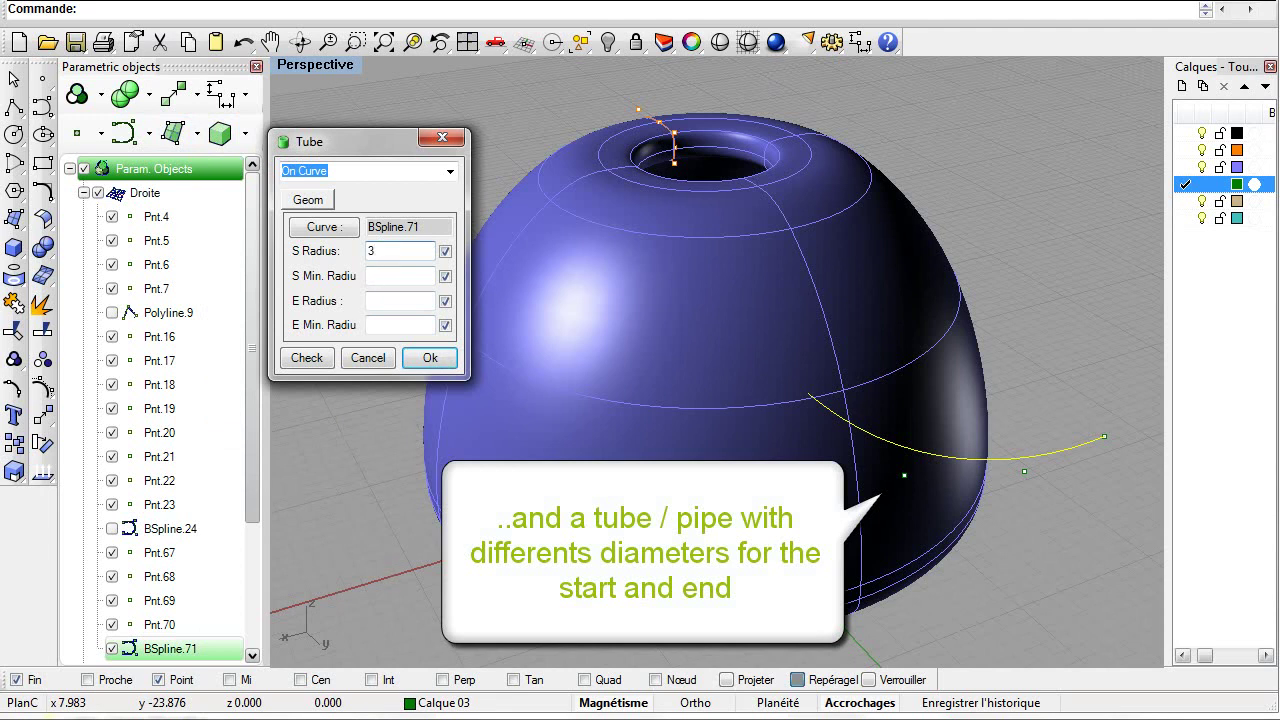
{"action": "left_click", "coordinate": [386, 275]}
{"action": "left_click", "coordinate": [382, 301]}
{"action": "type", "text": "2"}
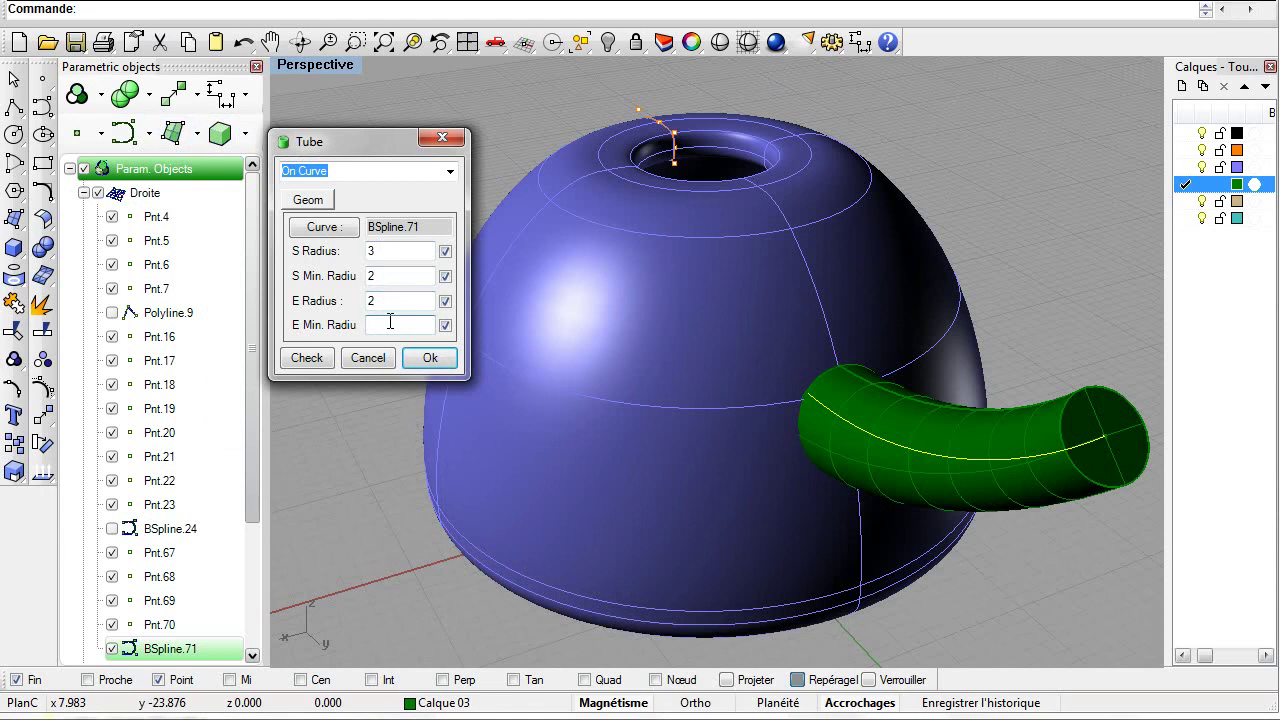
{"action": "type", "text": "1"}
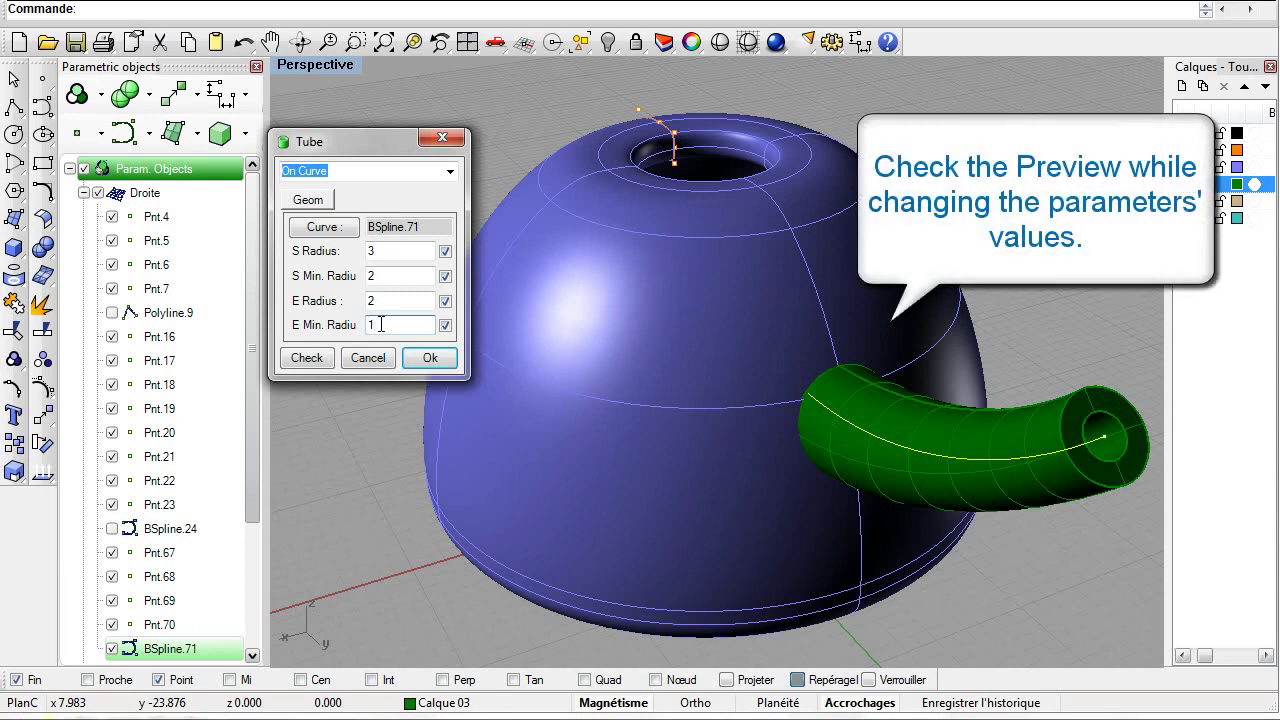
Change the tube radii to start 2, start inner 1,5, end 1 and end inner 0,8
{"action": "key", "text": "BackSpace"}
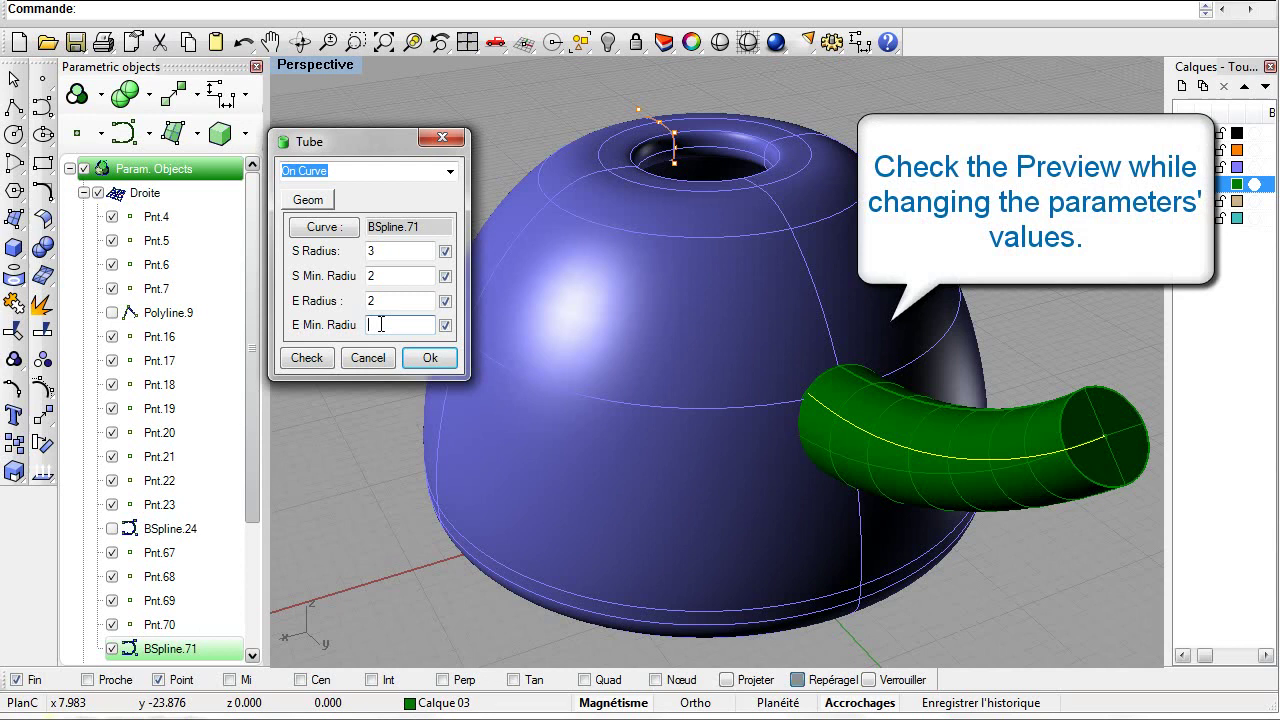
{"action": "type", "text": "1,"}
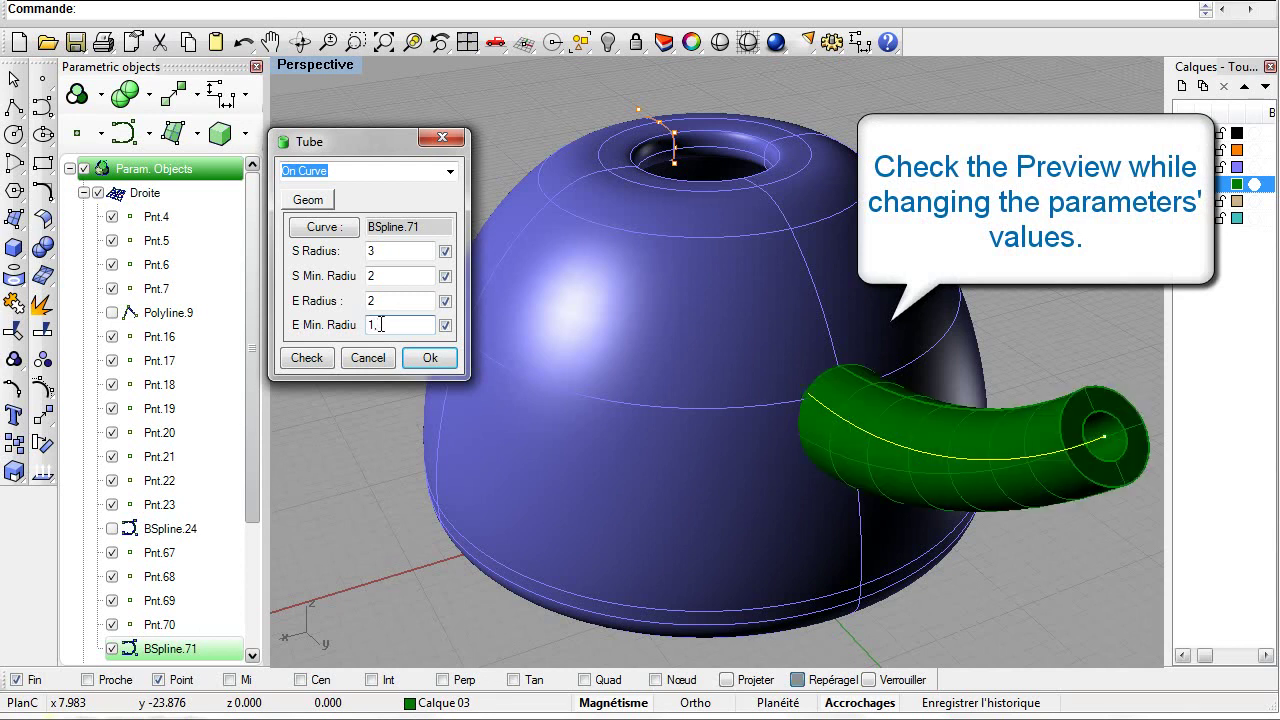
{"action": "type", "text": "8"}
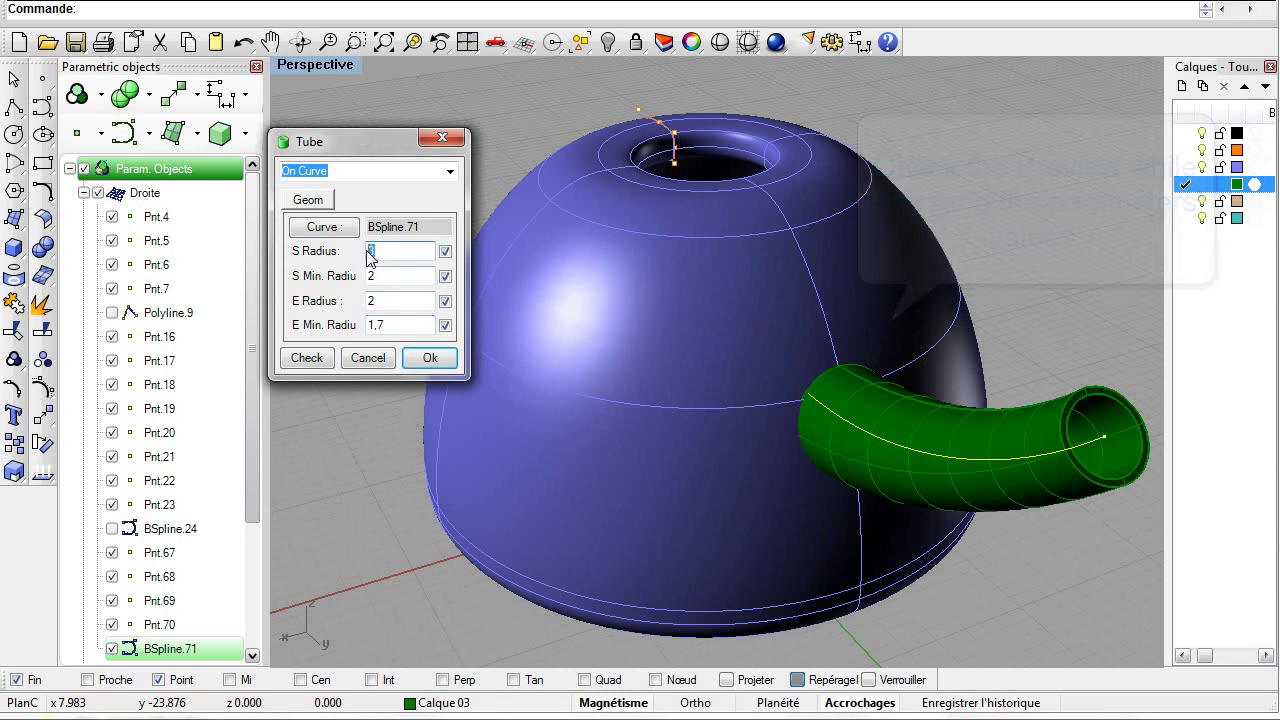
{"action": "type", "text": "2"}
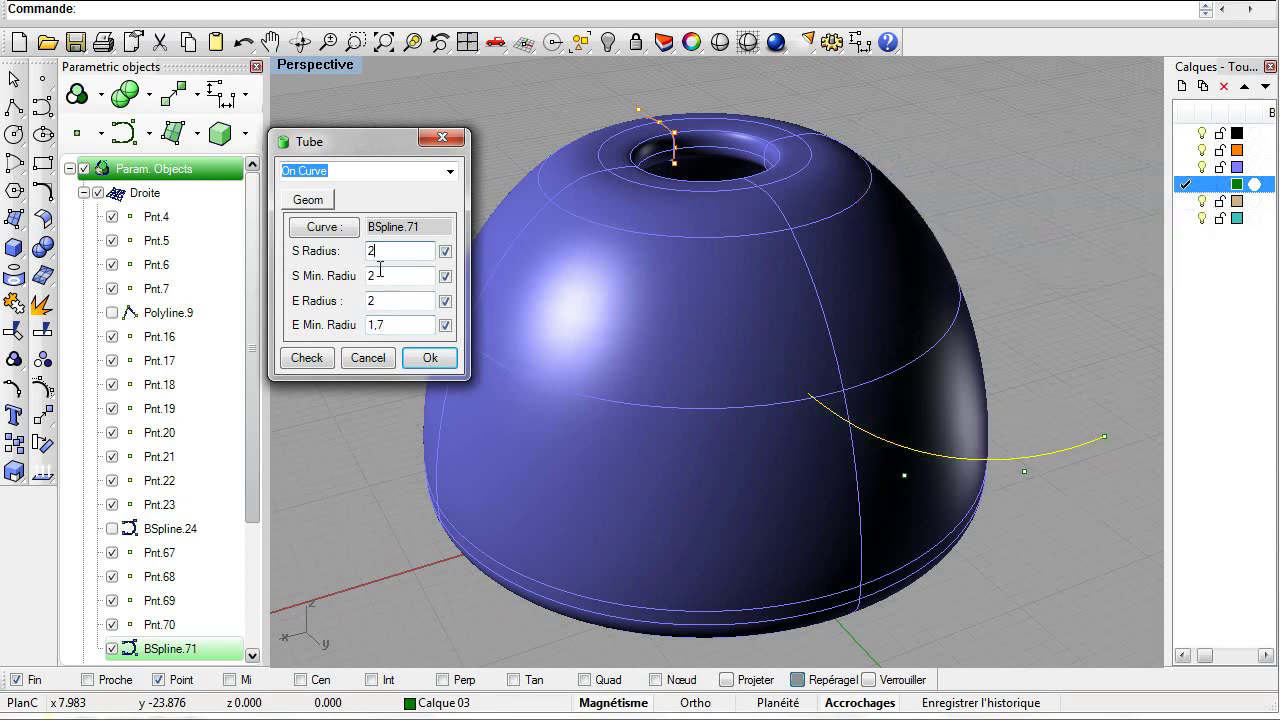
{"action": "double_click", "coordinate": [368, 276]}
{"action": "type", "text": "1"}
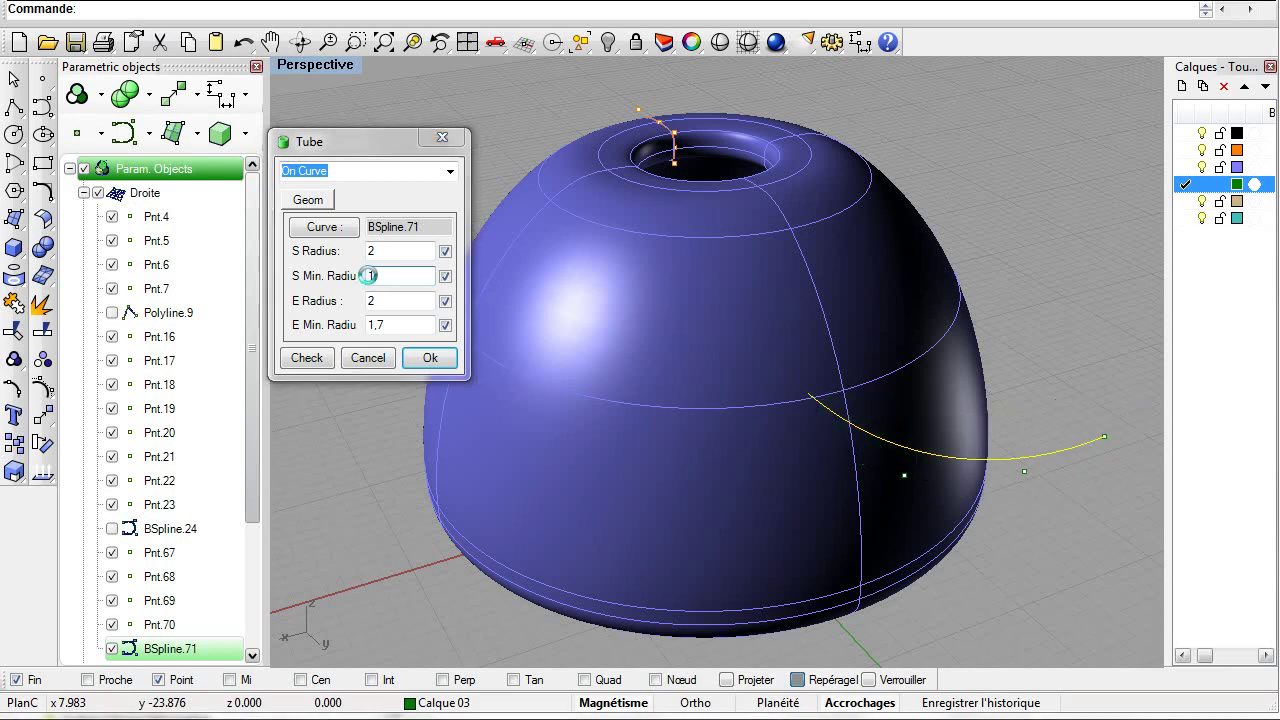
{"action": "type", "text": ",5"}
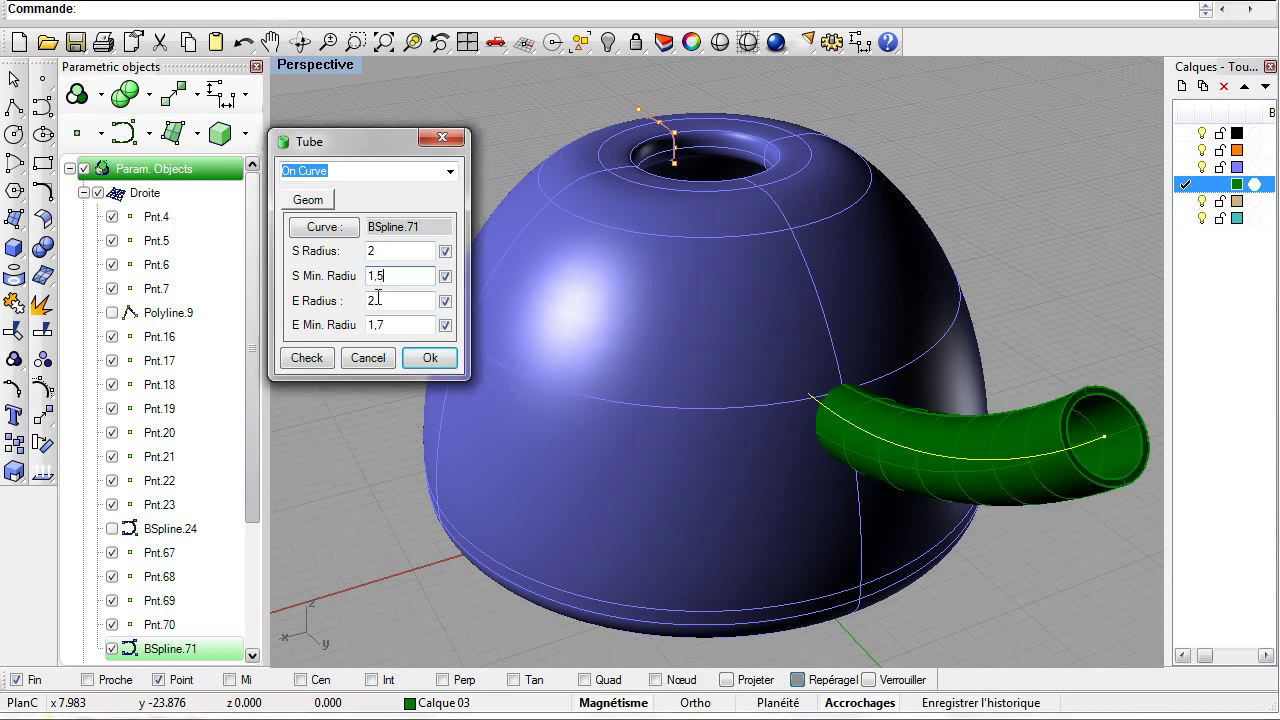
{"action": "double_click", "coordinate": [373, 300]}
{"action": "type", "text": "1"}
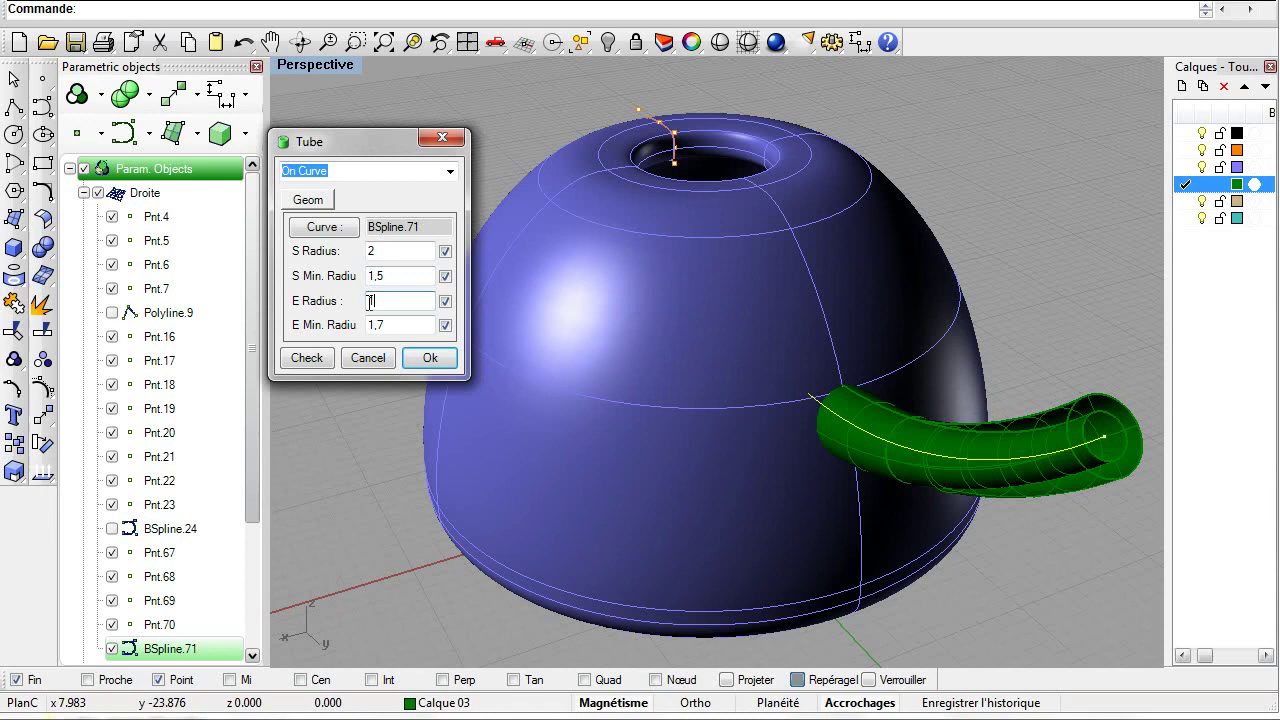
{"action": "double_click", "coordinate": [382, 325]}
{"action": "type", "text": "0,"}
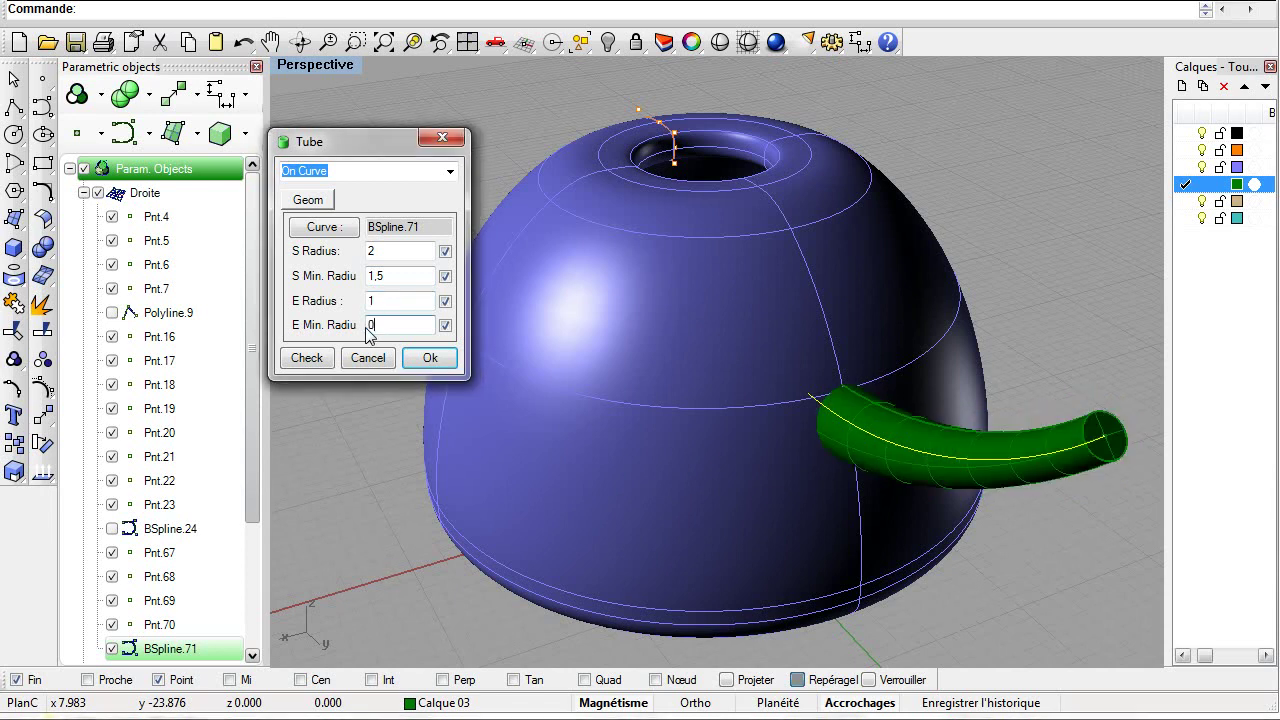
{"action": "type", "text": "8"}
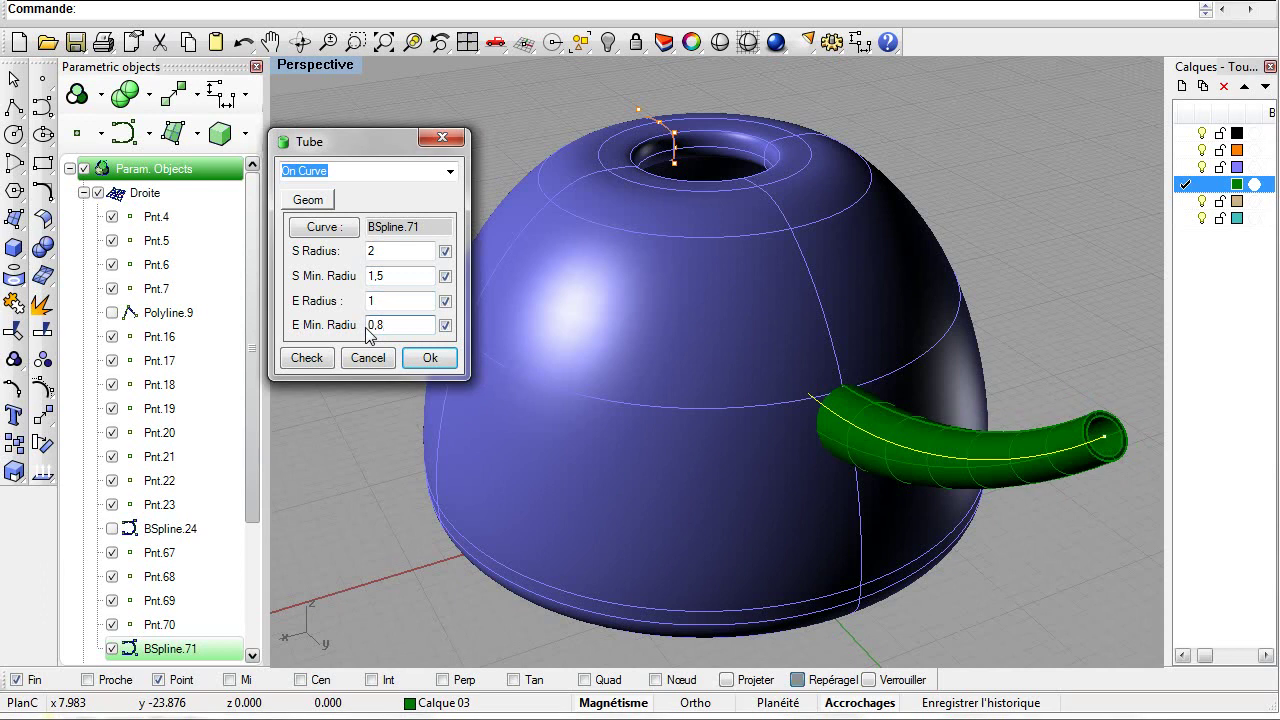